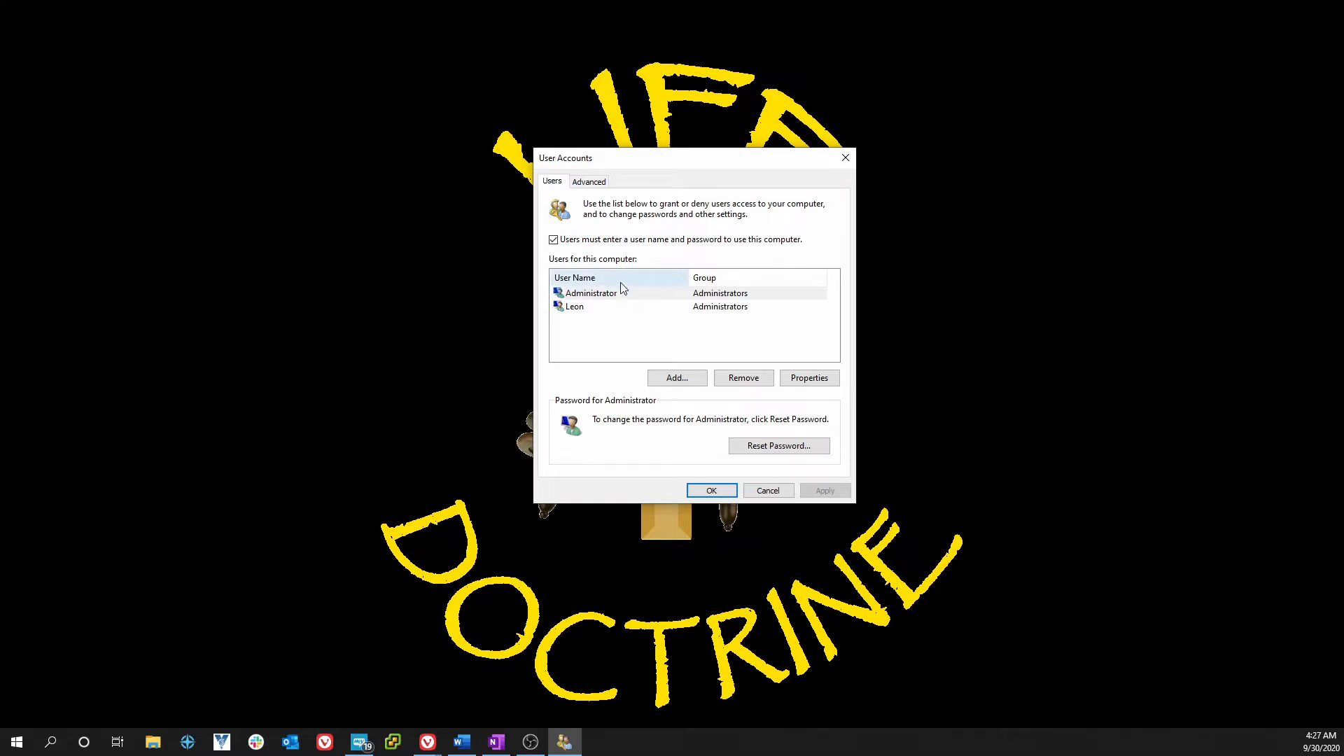
- Untick the user-name-and-password requirement, cancel the automatic sign-in prompt, and close User Accounts
{"action": "left_click", "coordinate": [582, 309]}
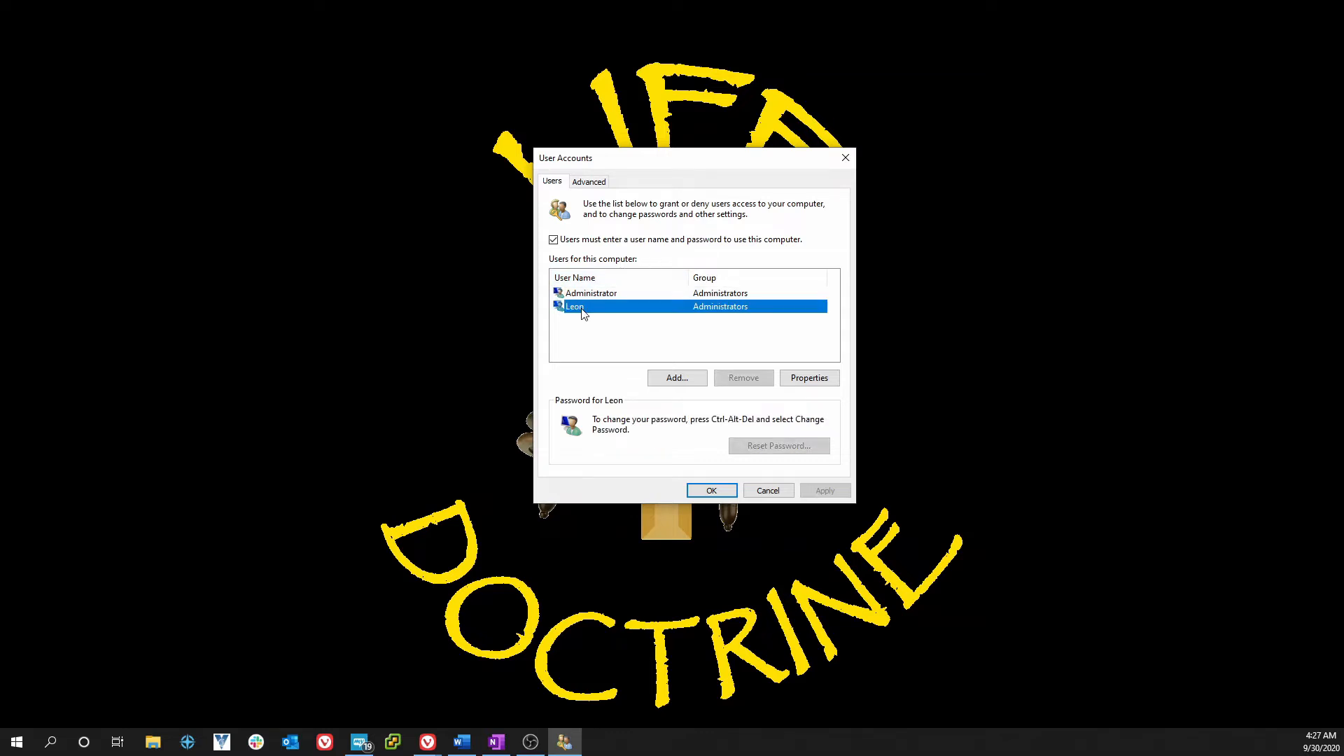
{"action": "left_click", "coordinate": [553, 240]}
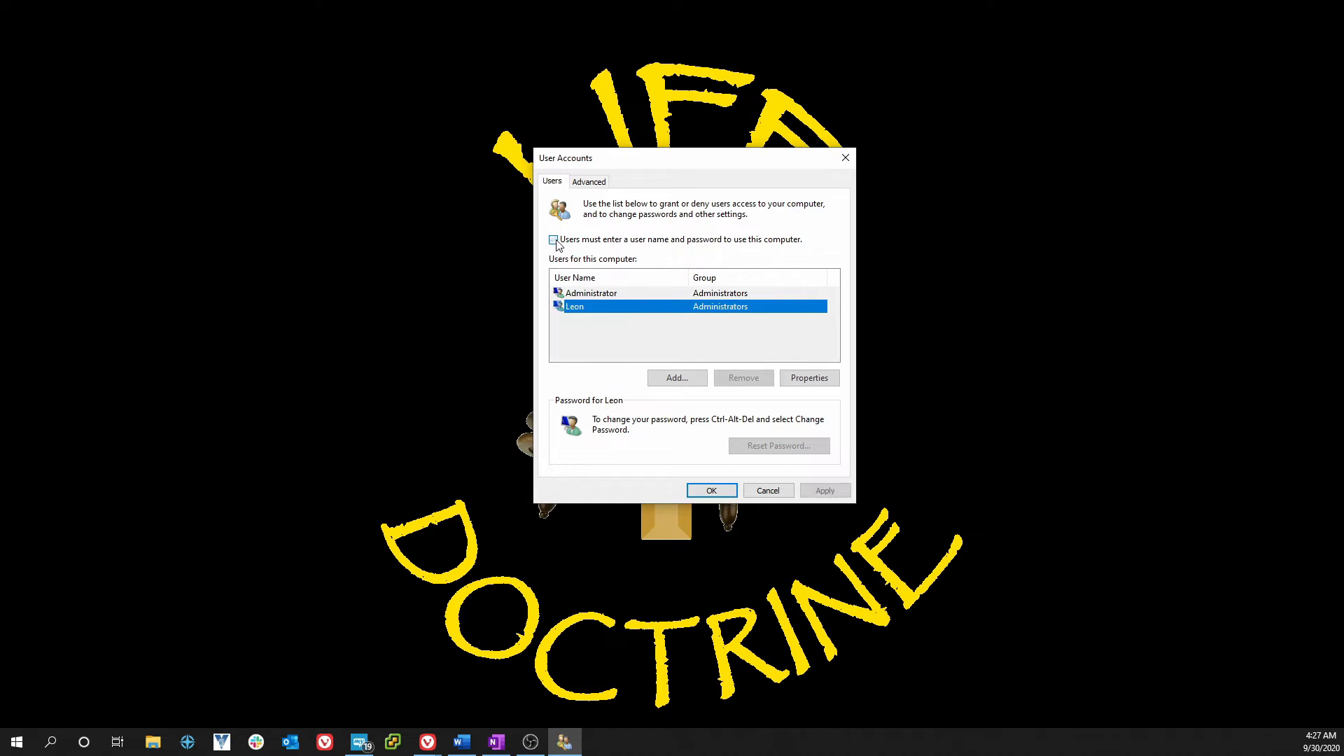
{"action": "left_click", "coordinate": [711, 490]}
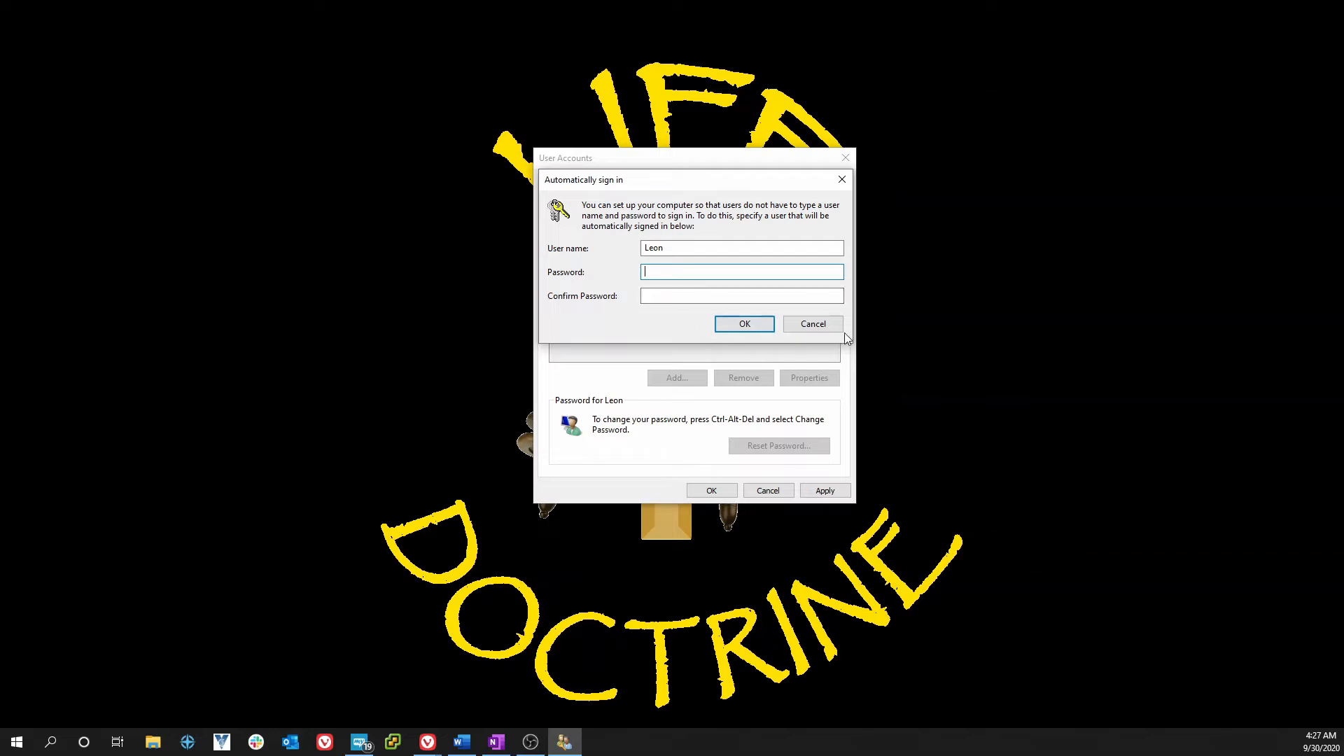
{"action": "left_click", "coordinate": [807, 329]}
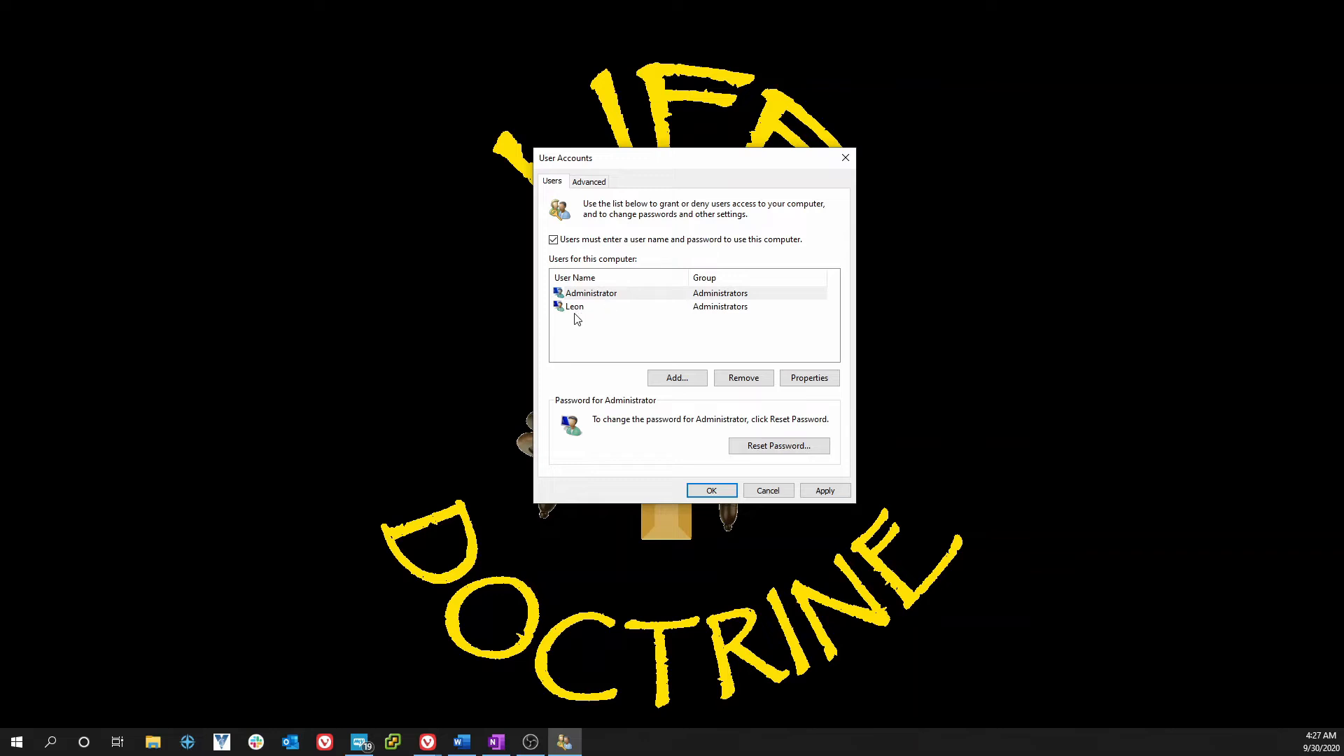
{"action": "left_click", "coordinate": [593, 295]}
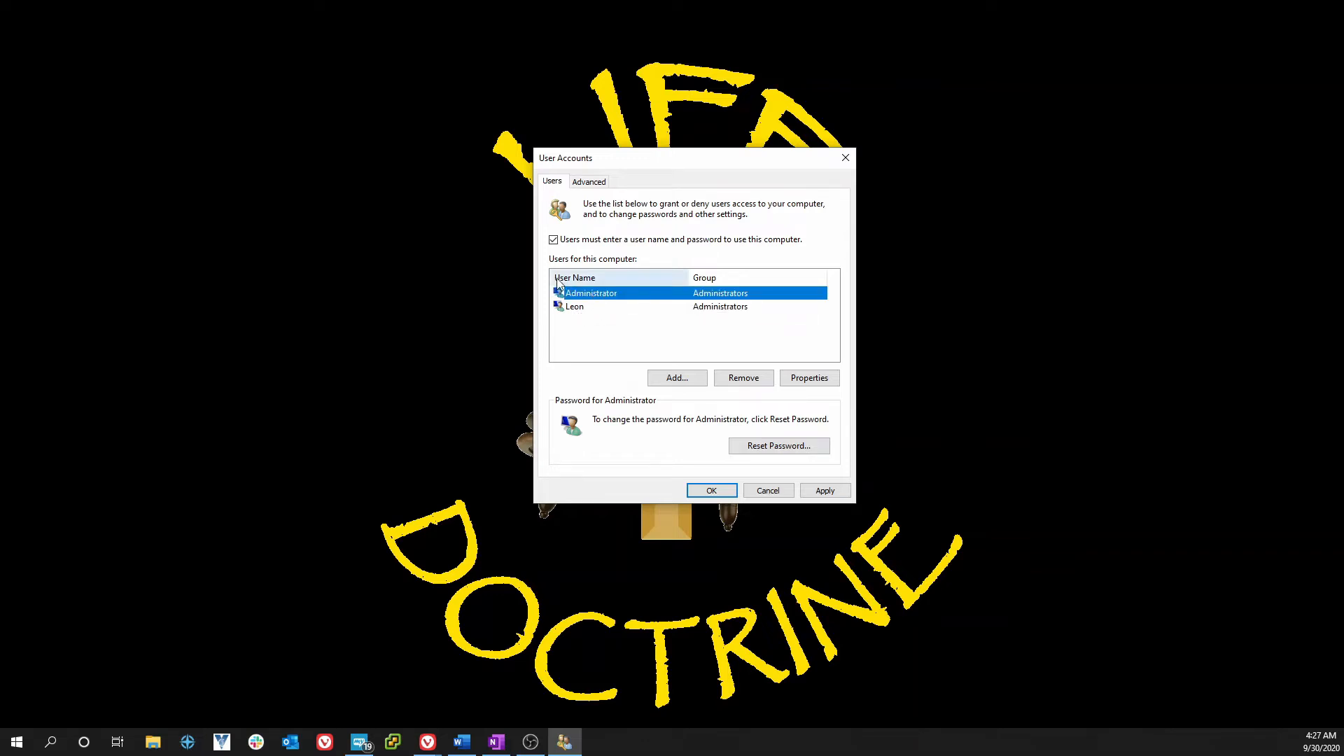
{"action": "left_click", "coordinate": [714, 491]}
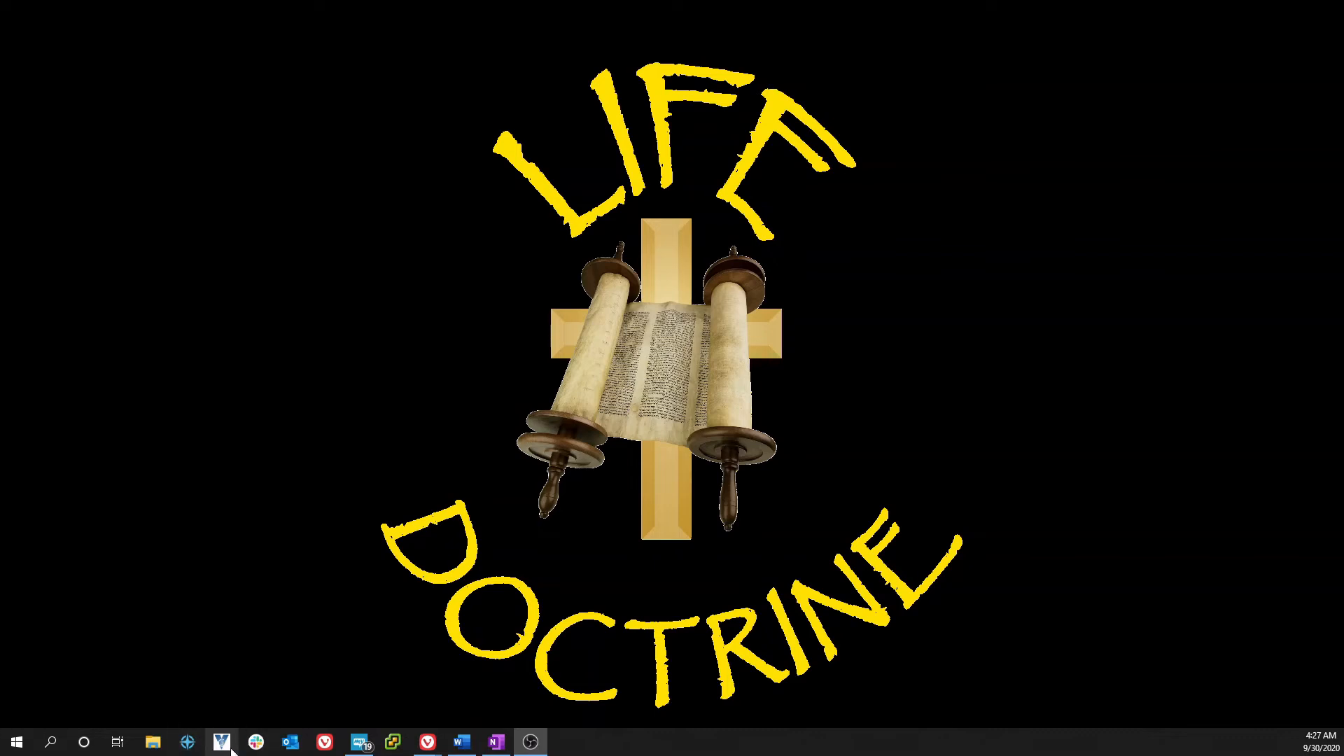
{"action": "left_click", "coordinate": [20, 746]}
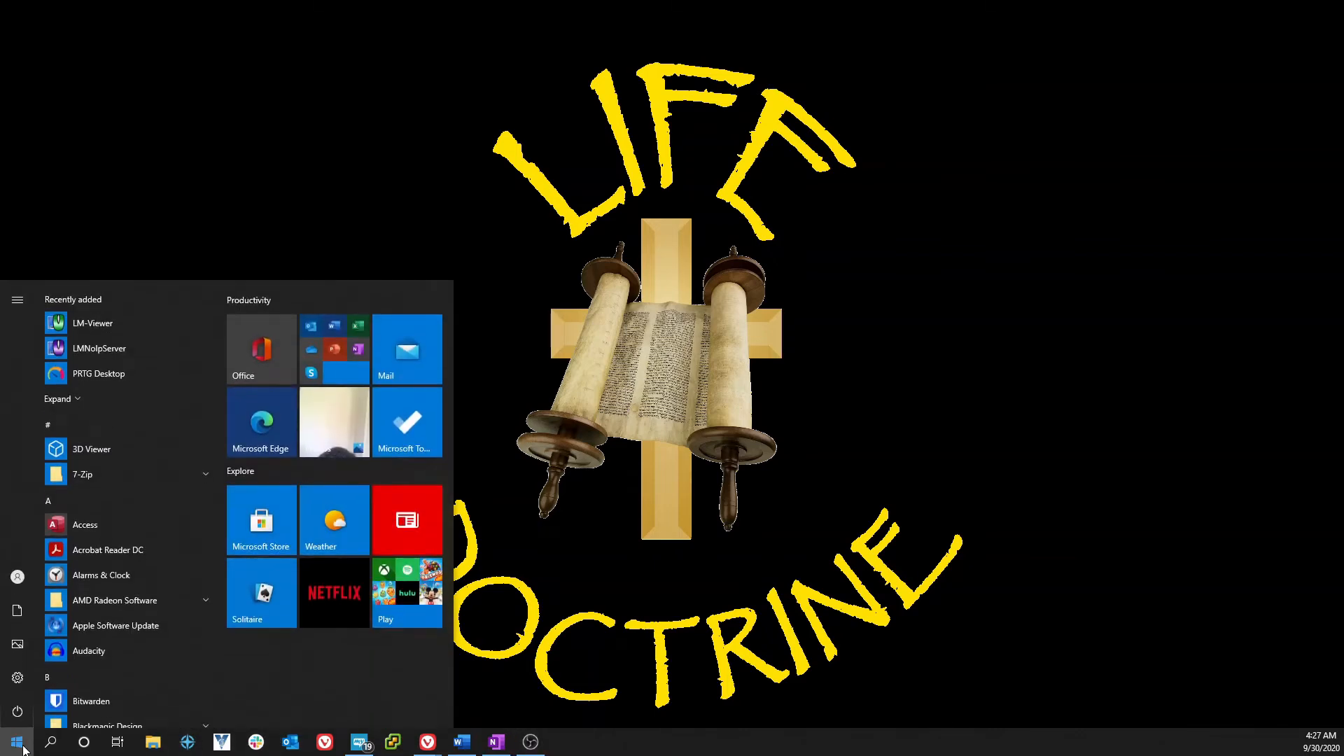
{"action": "type", "text": "netpl"}
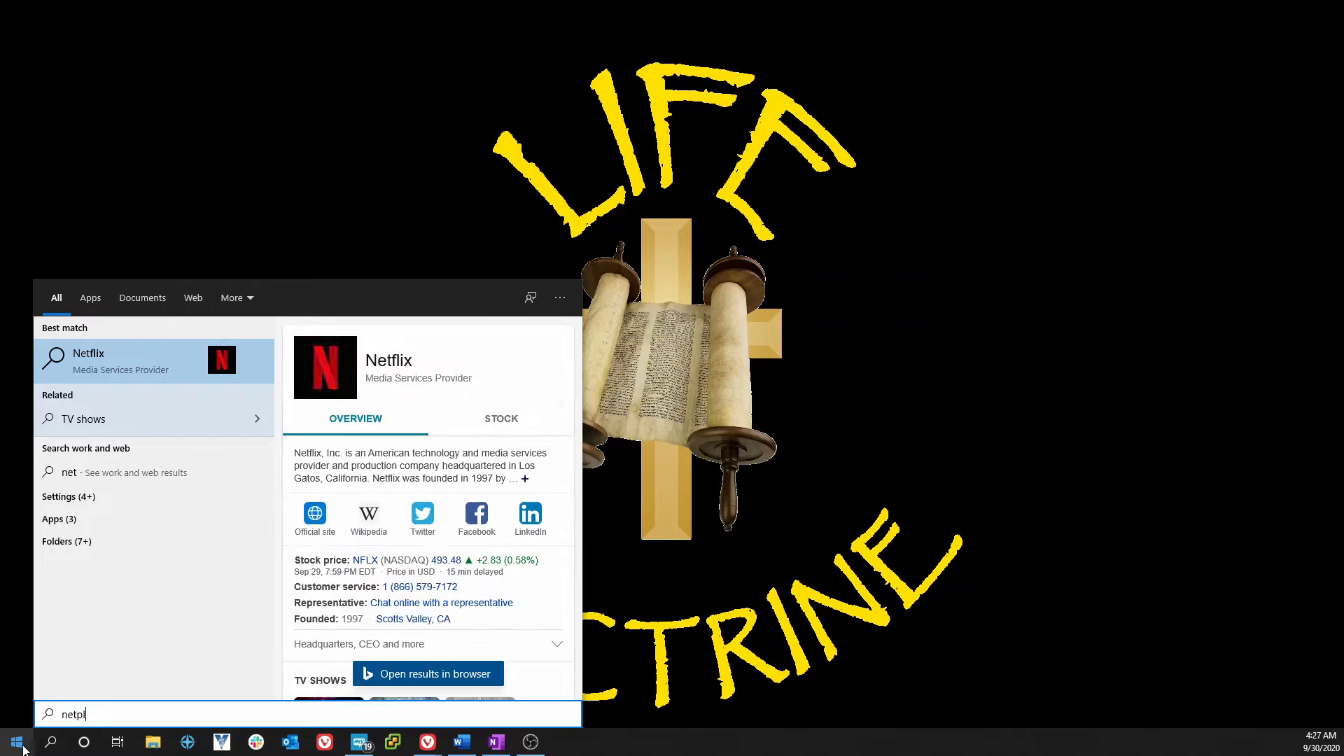
{"action": "type", "text": "wiz"}
{"action": "key", "text": "Return"}
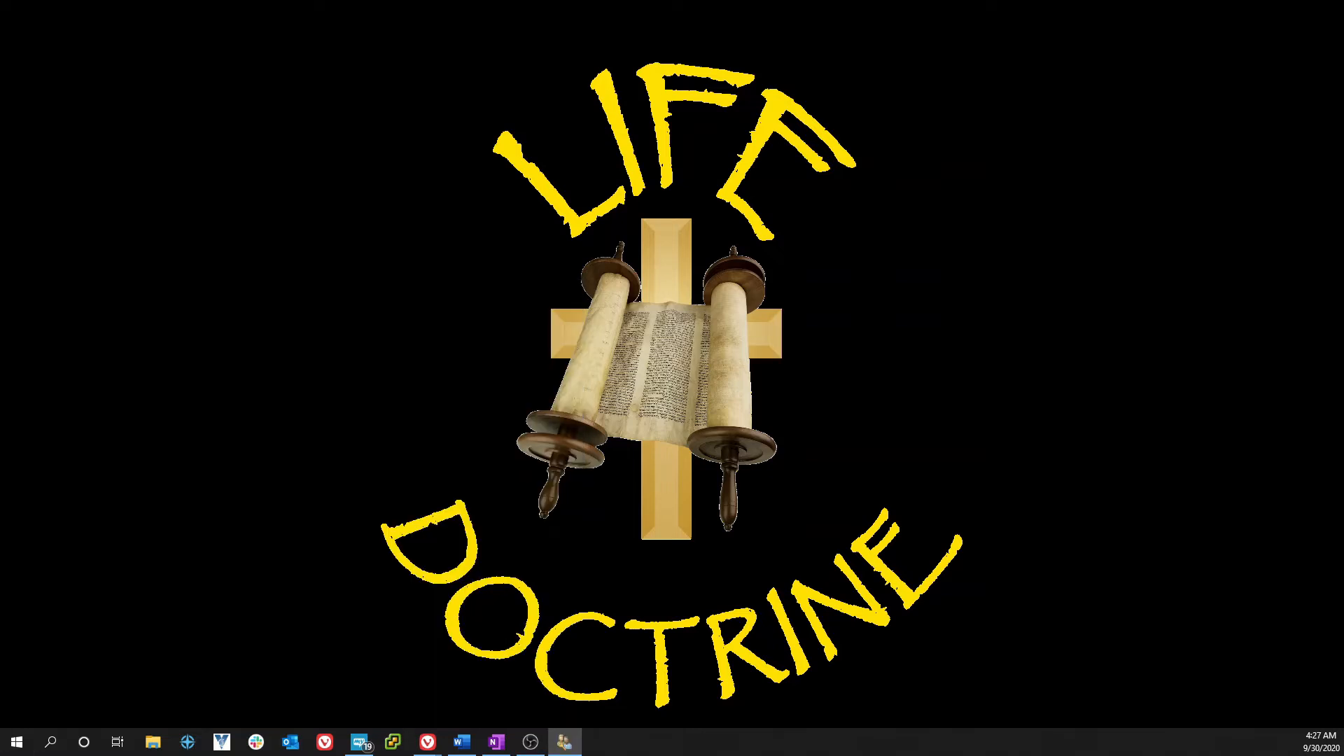
{"action": "left_click", "coordinate": [509, 287]}
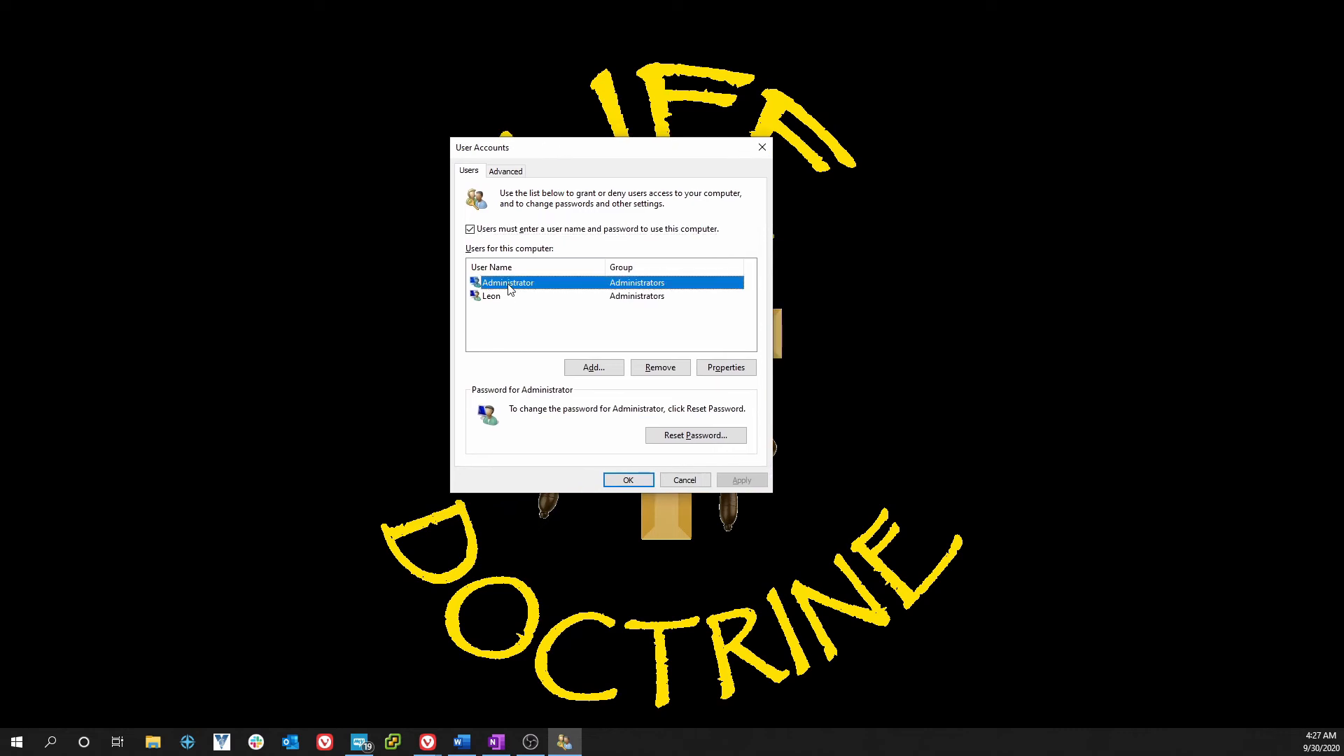
{"action": "left_click", "coordinate": [493, 296]}
{"action": "left_click", "coordinate": [498, 283]}
{"action": "left_click", "coordinate": [469, 230]}
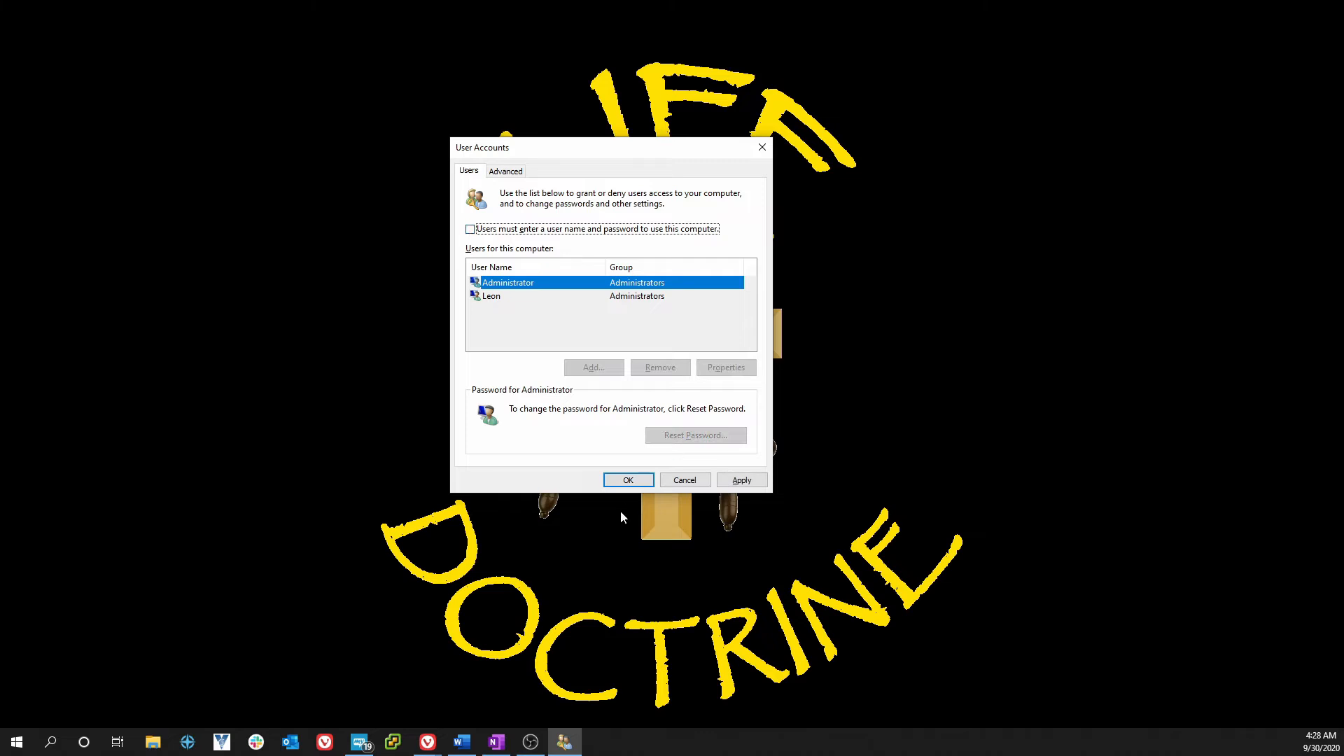
{"action": "left_click", "coordinate": [624, 480]}
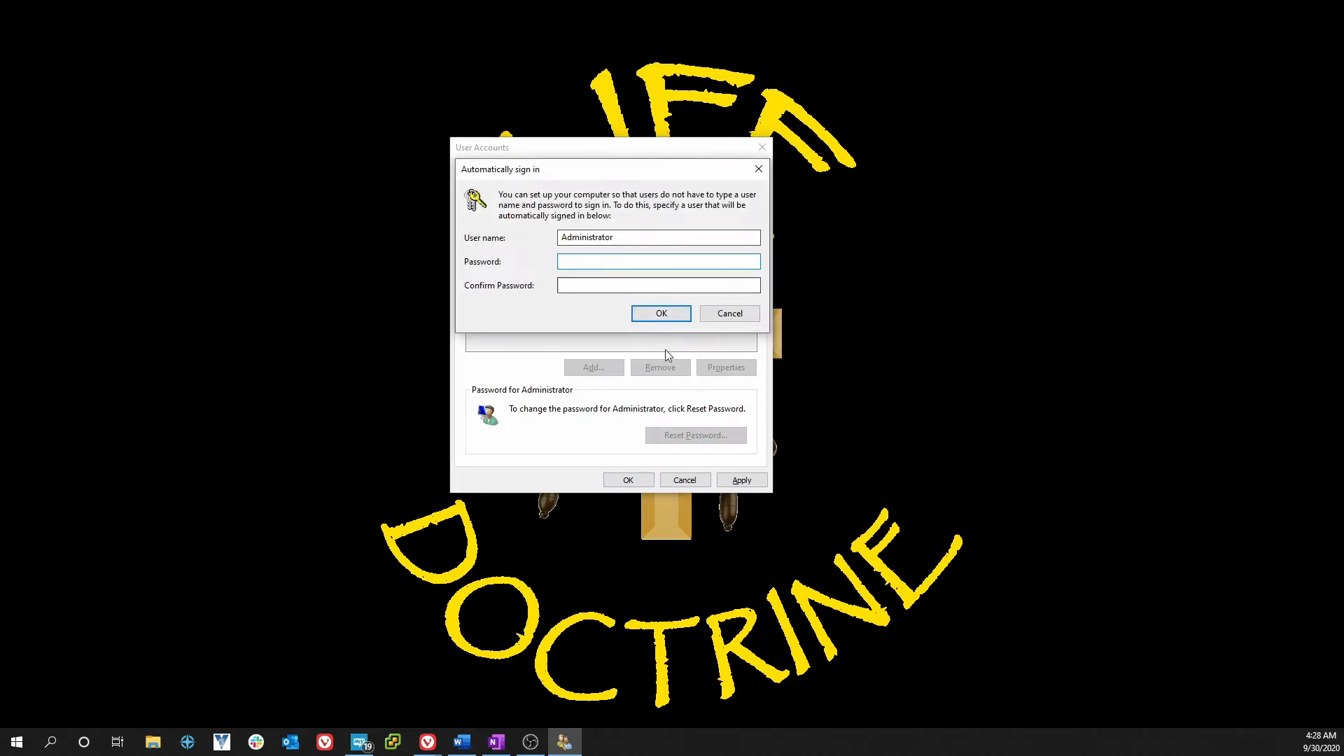
{"action": "left_click", "coordinate": [728, 315]}
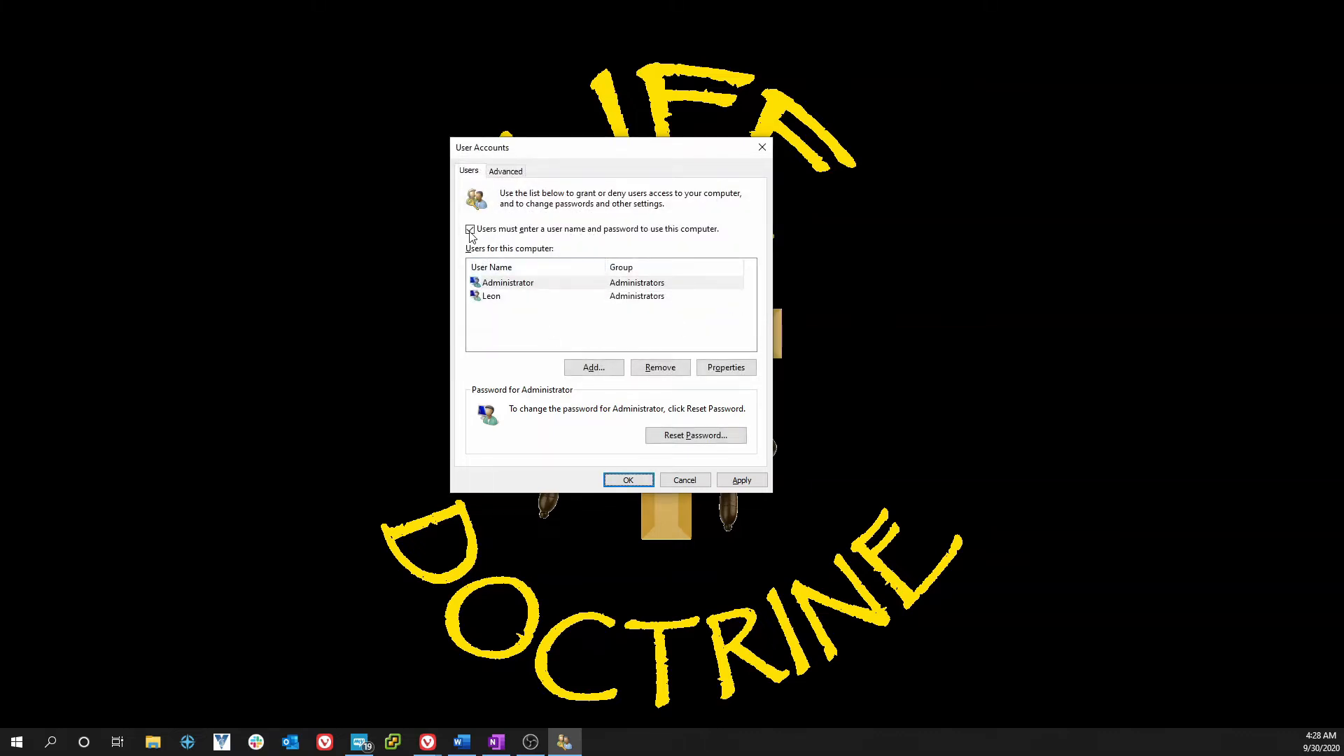
{"action": "left_click", "coordinate": [489, 285]}
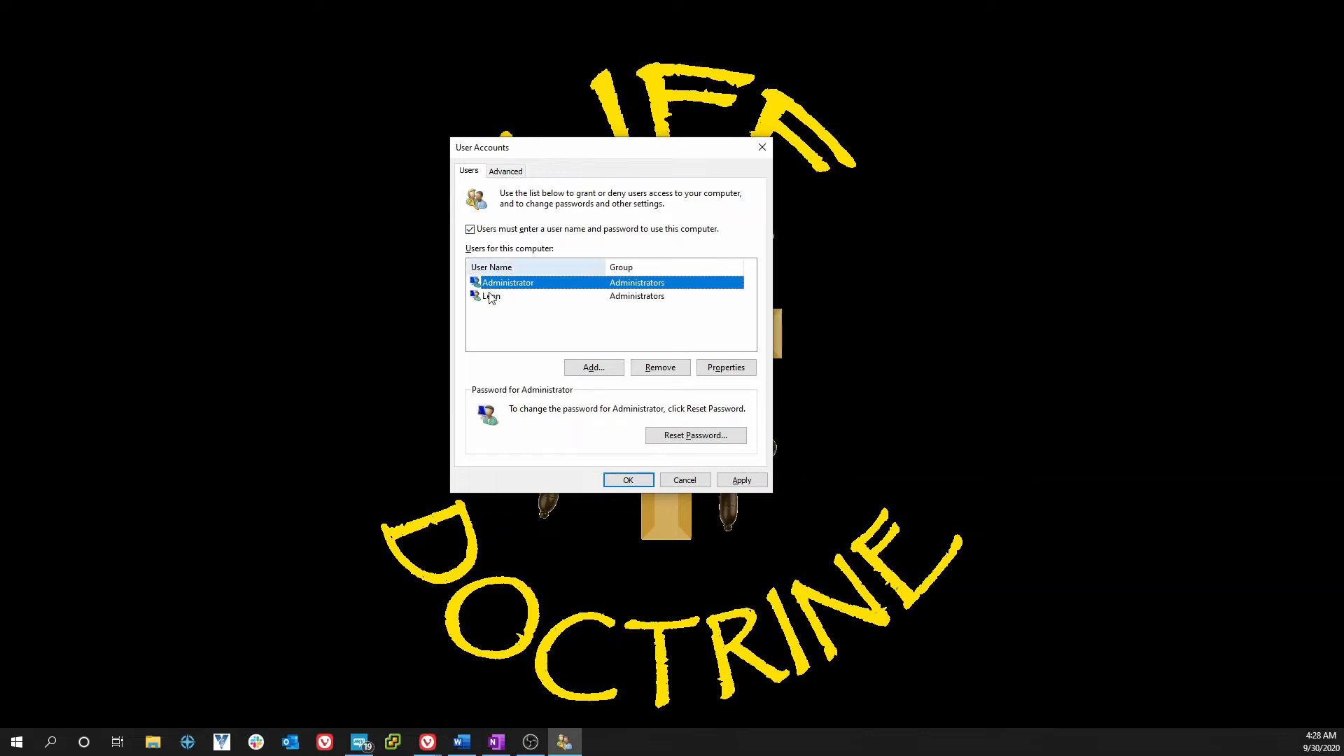
{"action": "left_click", "coordinate": [613, 481]}
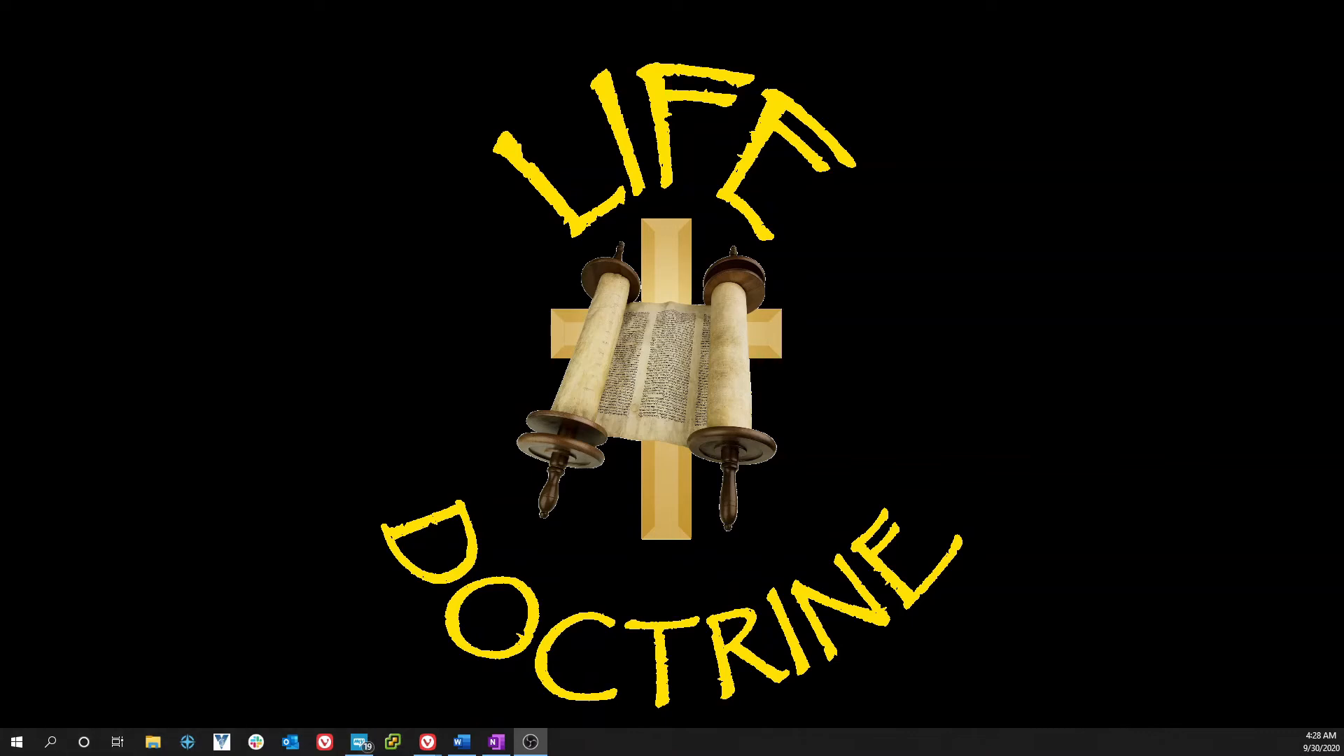
- Launch netplwiz from a Start menu search
{"action": "left_click", "coordinate": [21, 744]}
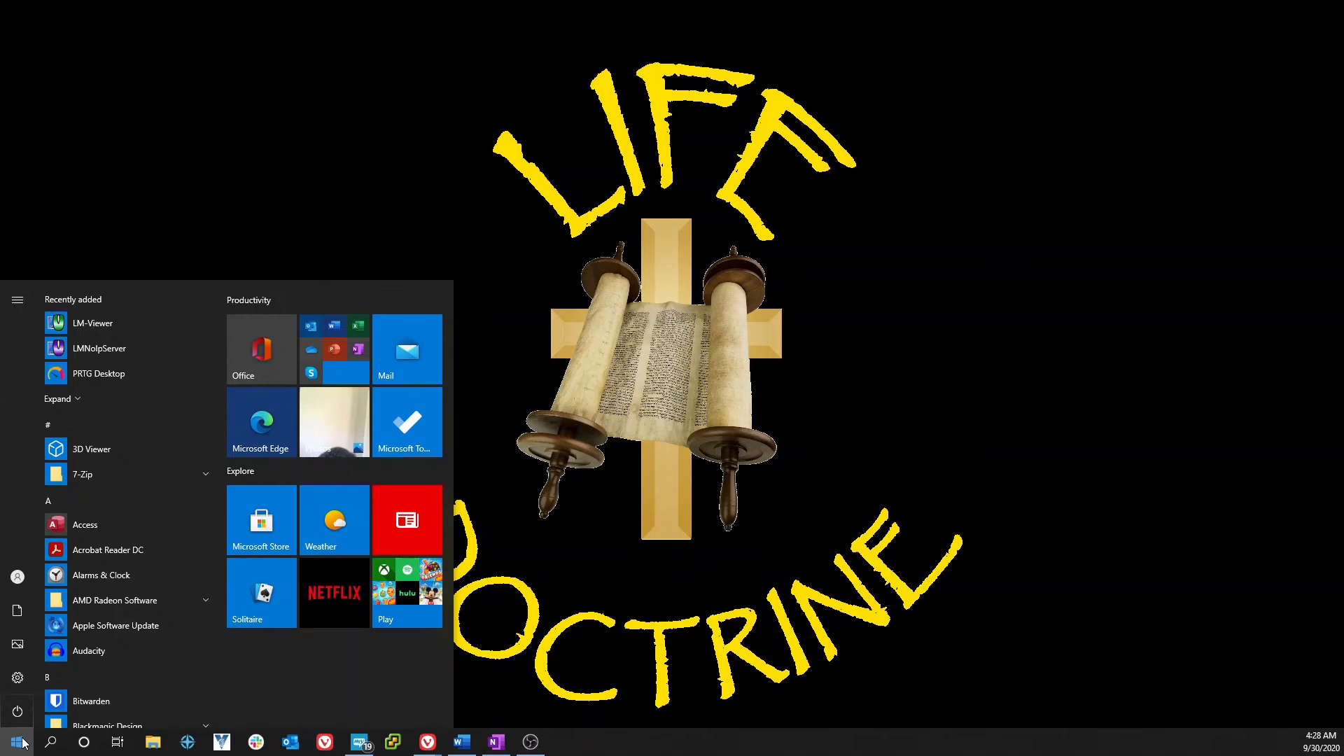
{"action": "type", "text": "netpl"}
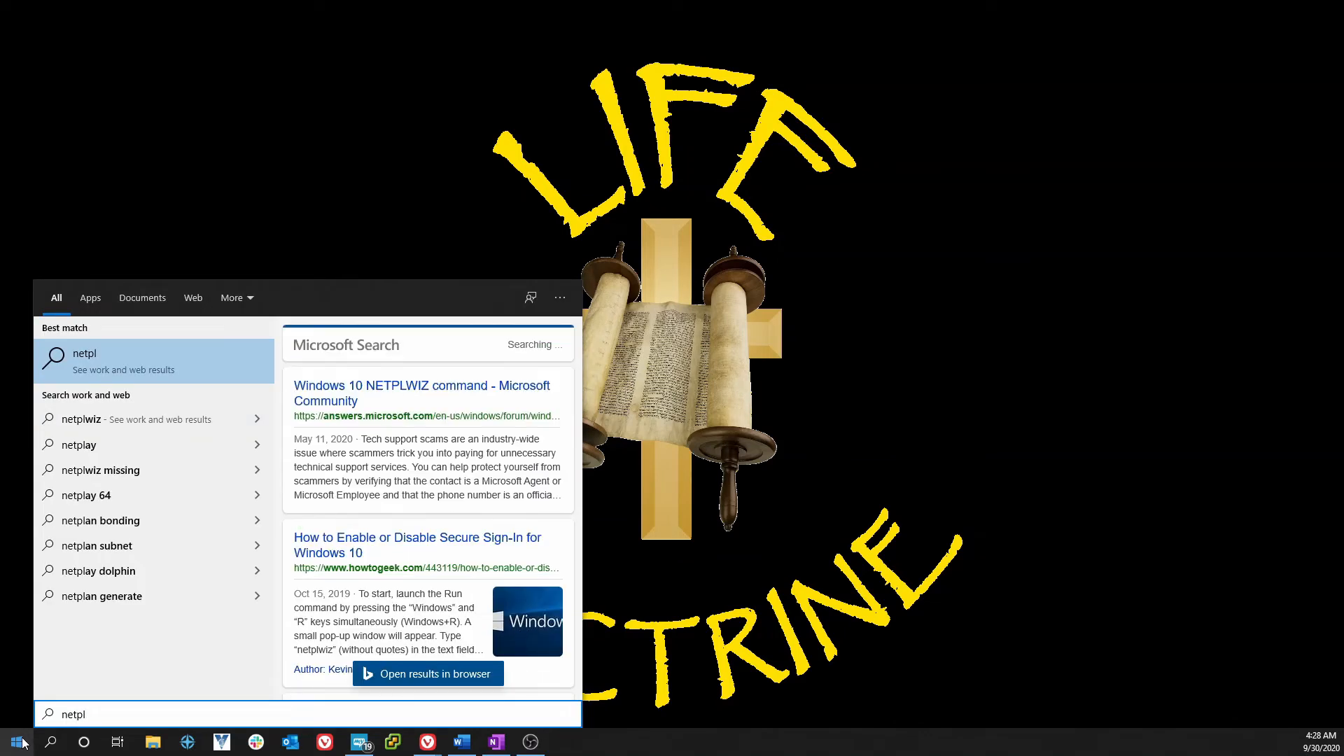
{"action": "type", "text": "wiz"}
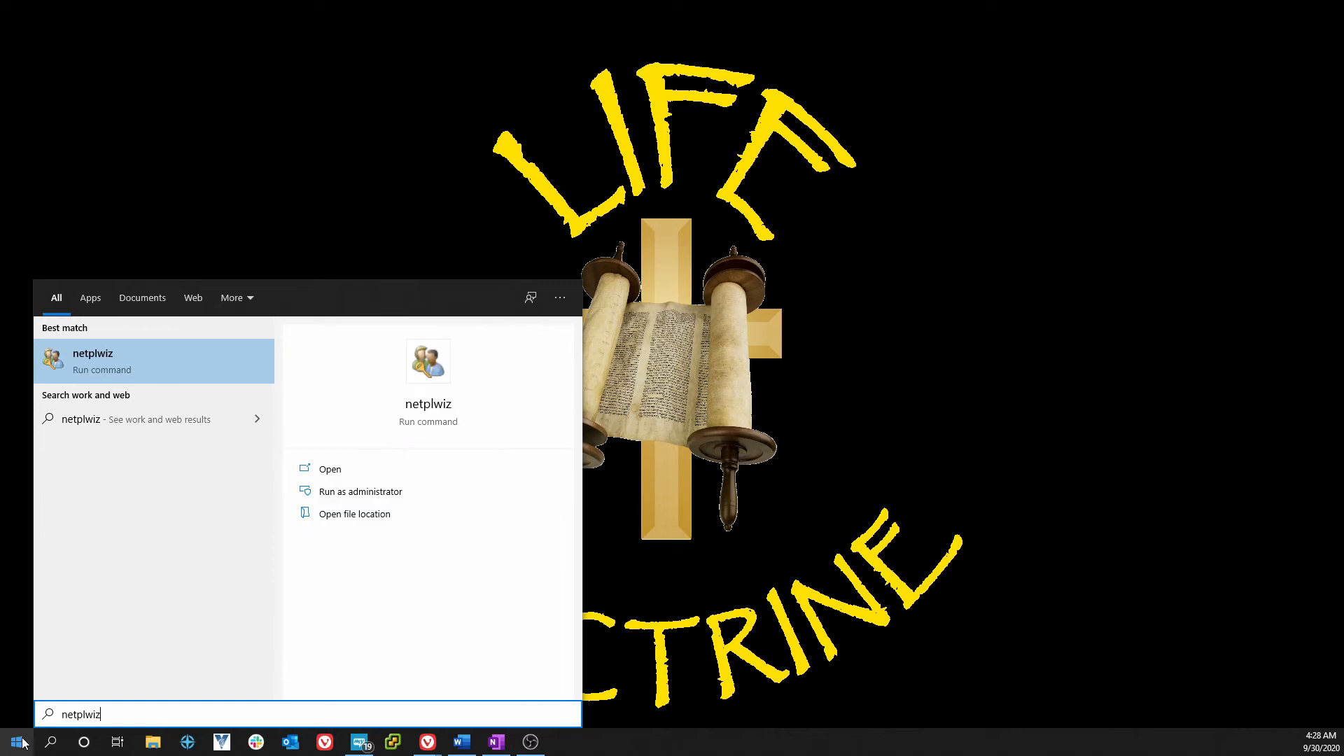
{"action": "left_click", "coordinate": [132, 350]}
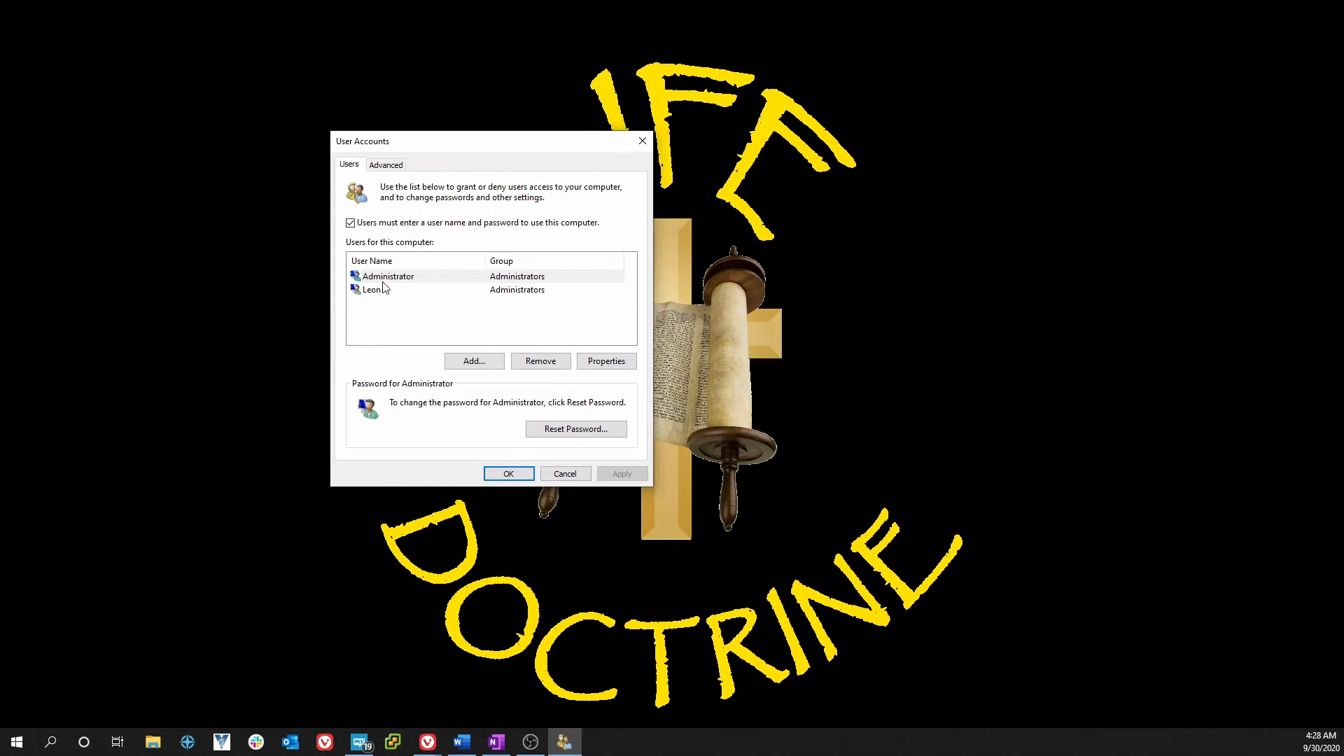
- For Administrator, untick the password requirement, then cancel the Automatically sign in dialog
{"action": "left_click", "coordinate": [384, 278]}
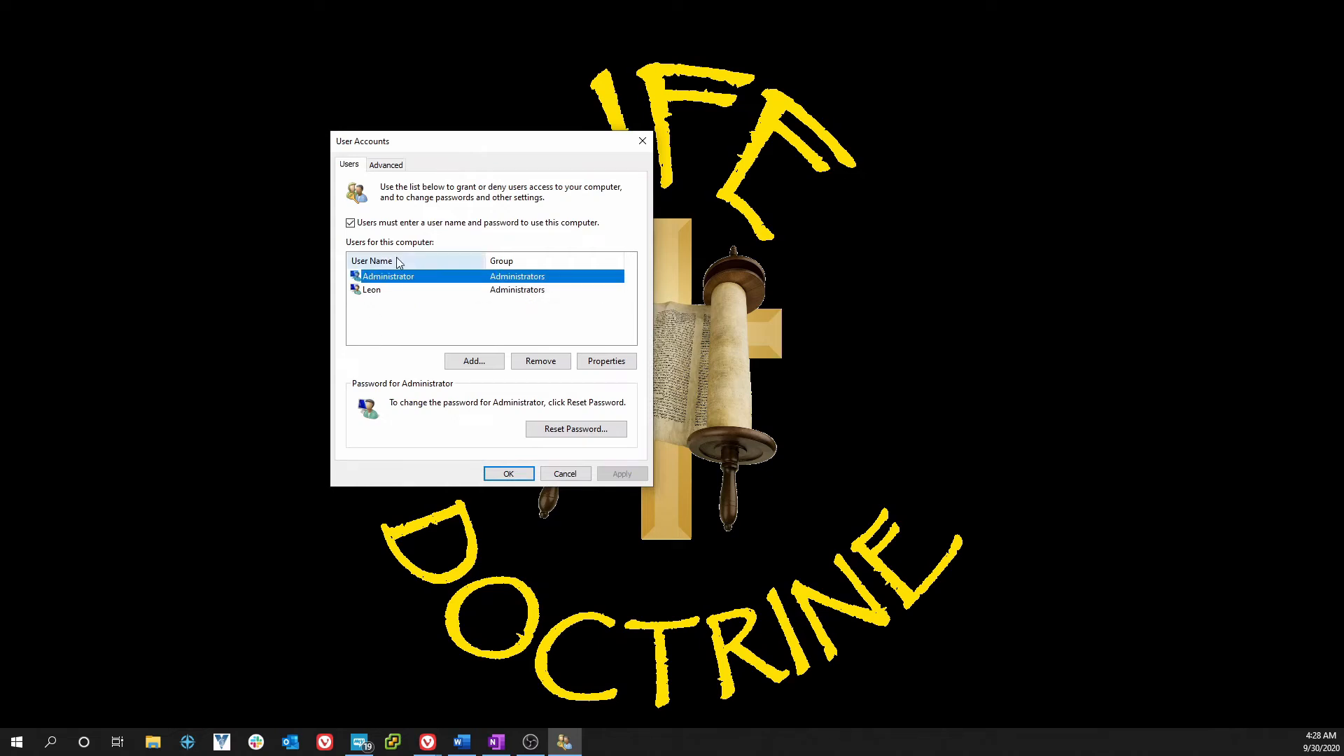
{"action": "left_click", "coordinate": [351, 223]}
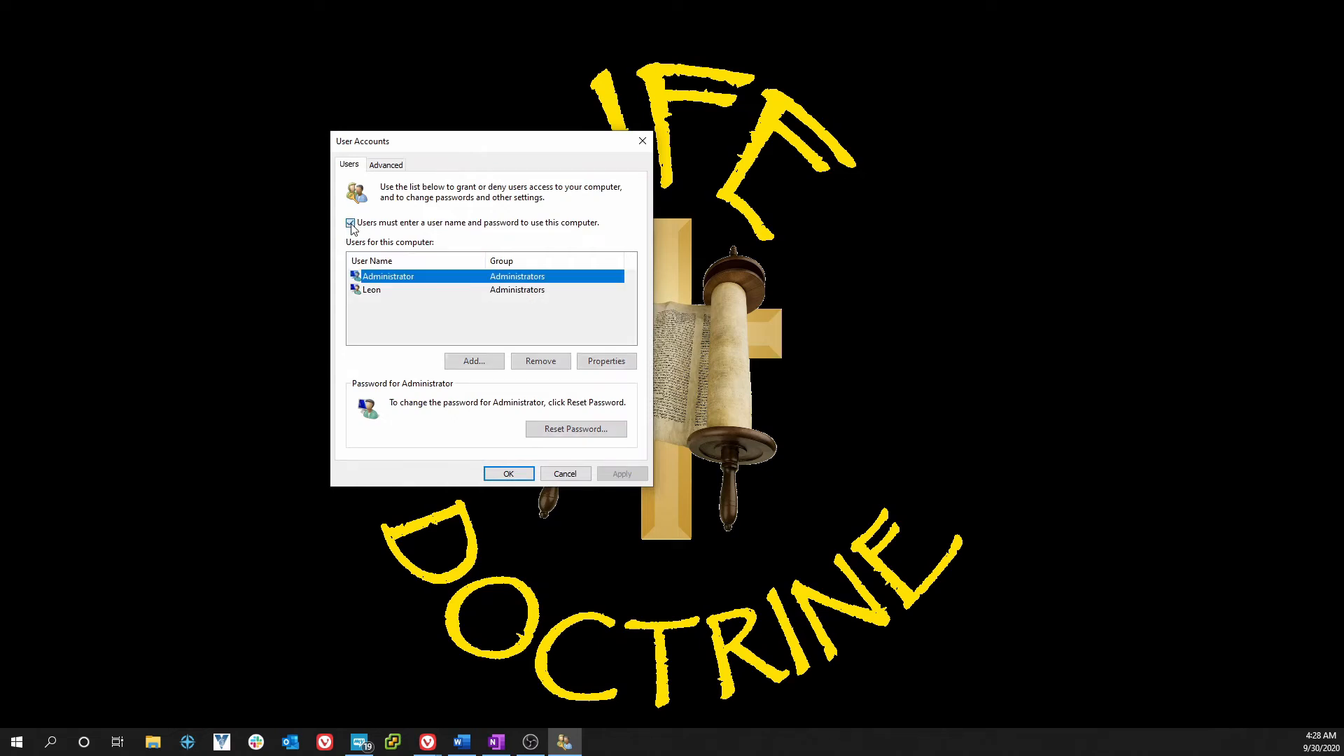
{"action": "left_click", "coordinate": [508, 479]}
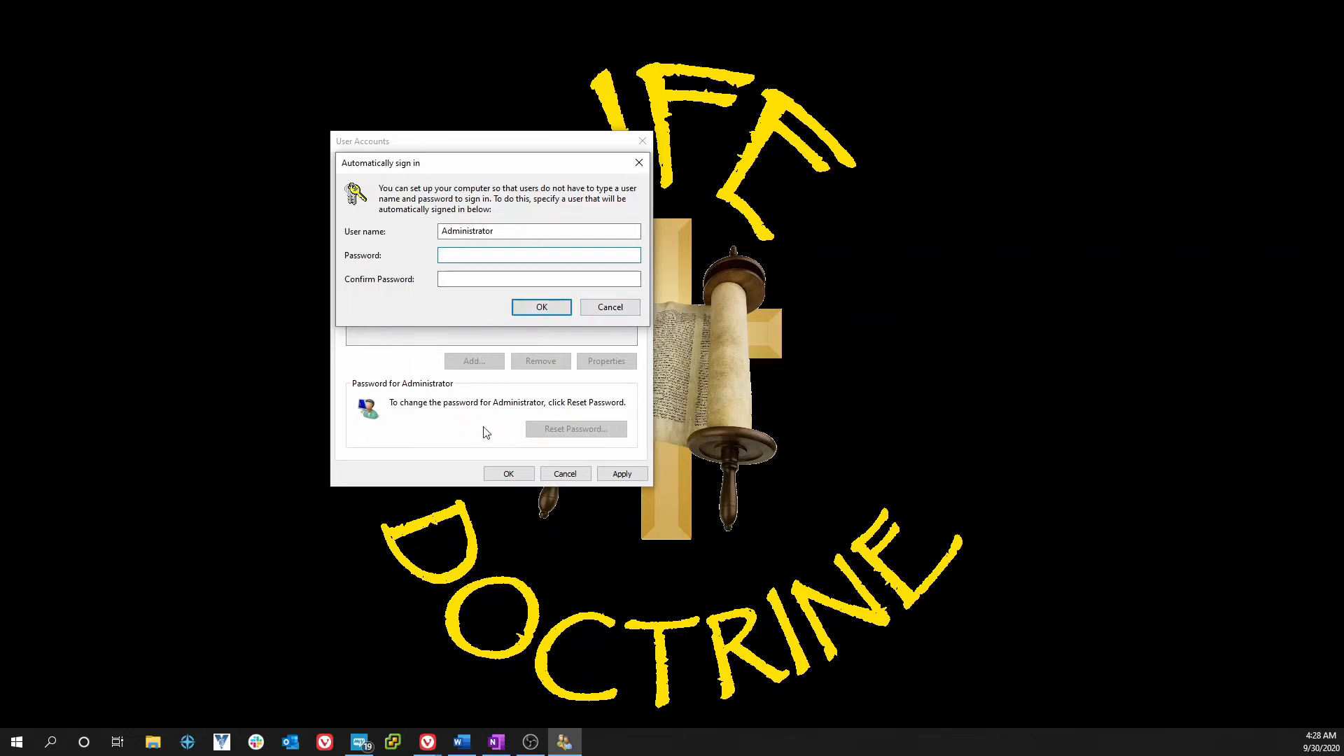
{"action": "left_click", "coordinate": [606, 312]}
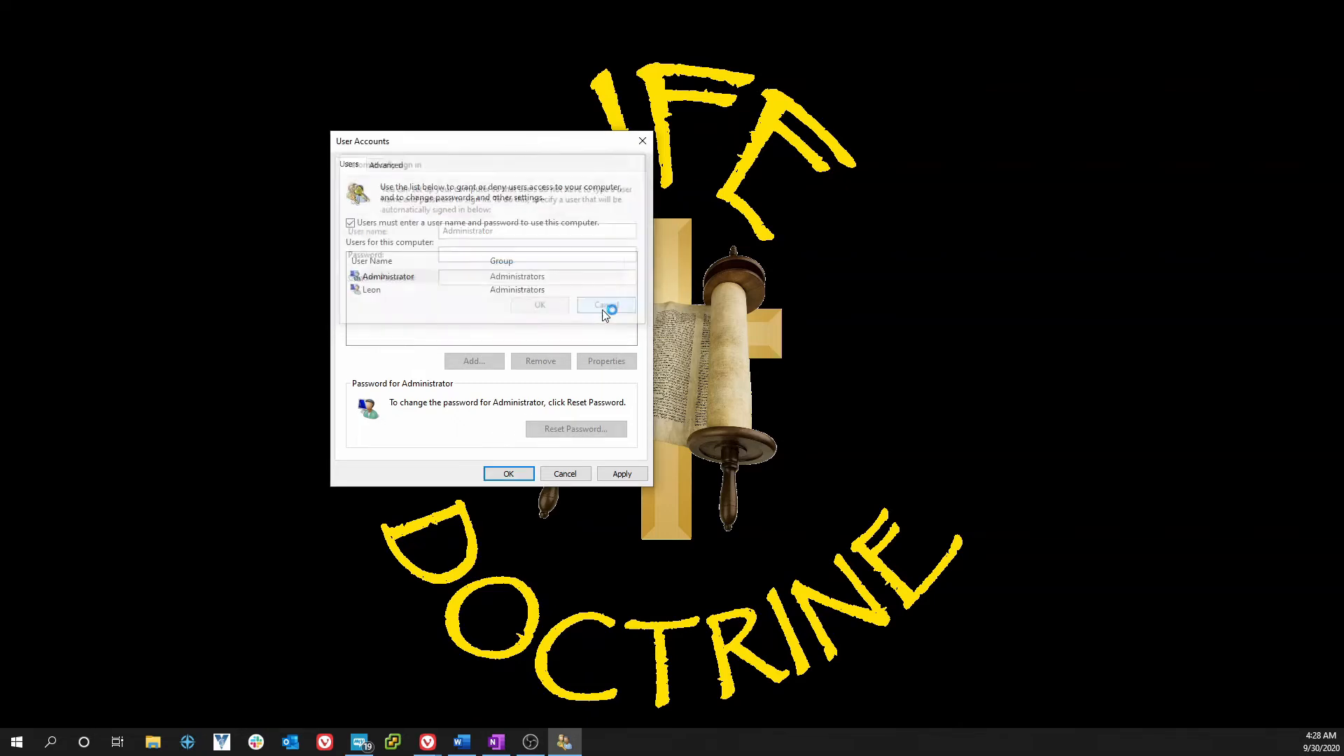
- Cancel the User Accounts dialog to close it without saving
{"action": "left_click", "coordinate": [565, 475]}
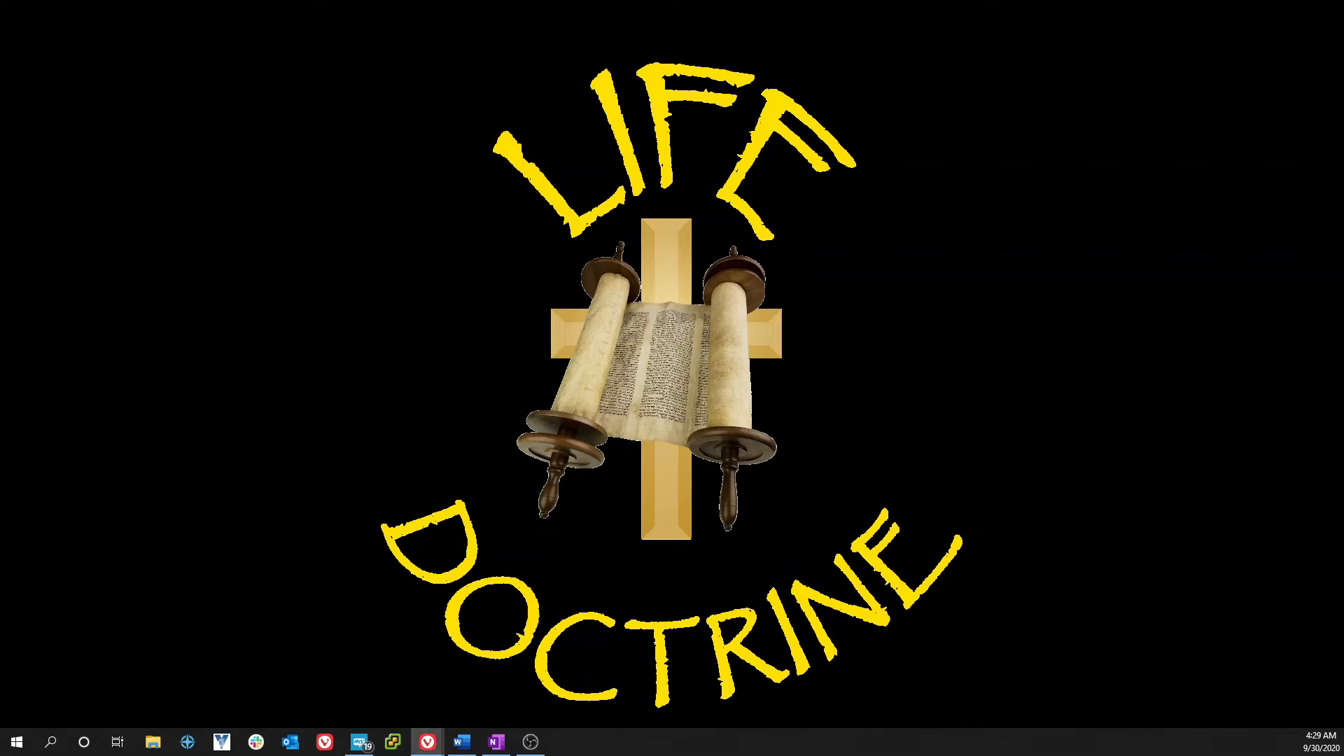
- Type 'regis' into Start menu search to find Registry Editor
{"action": "left_click", "coordinate": [17, 749]}
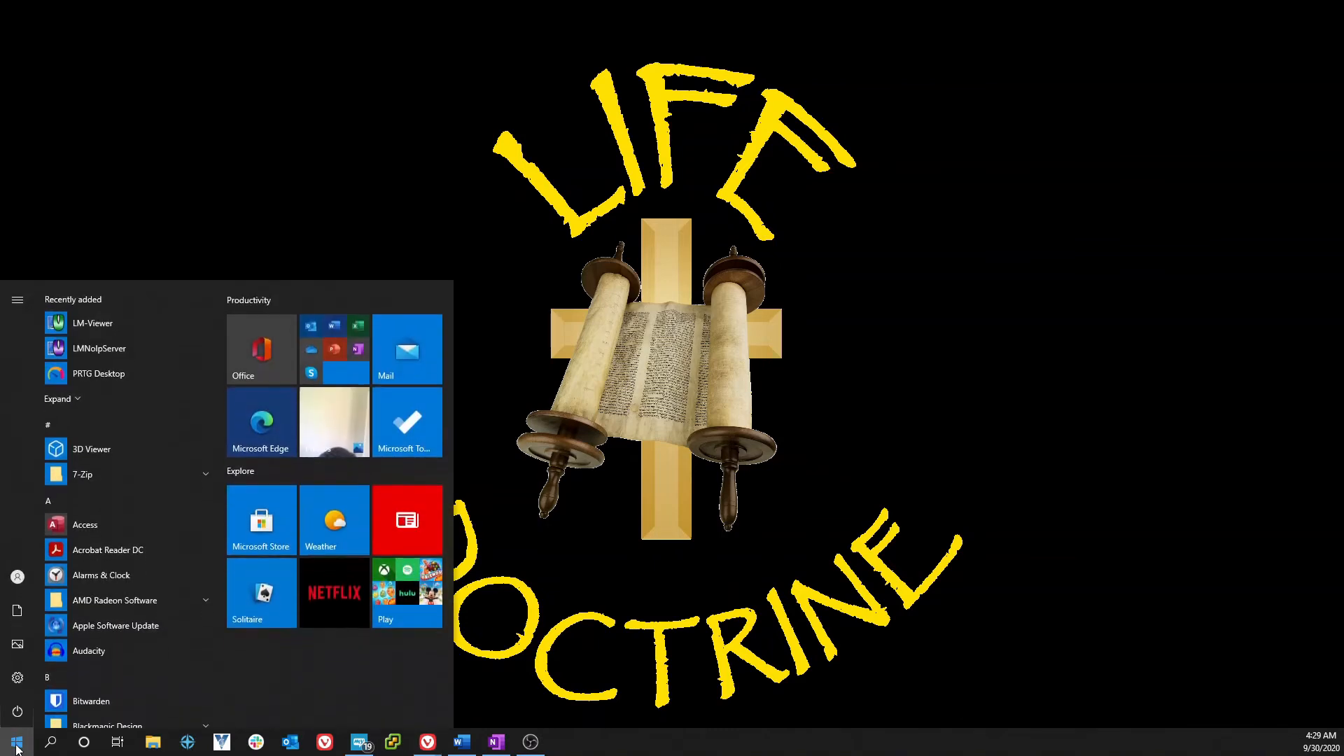
{"action": "type", "text": "reg"}
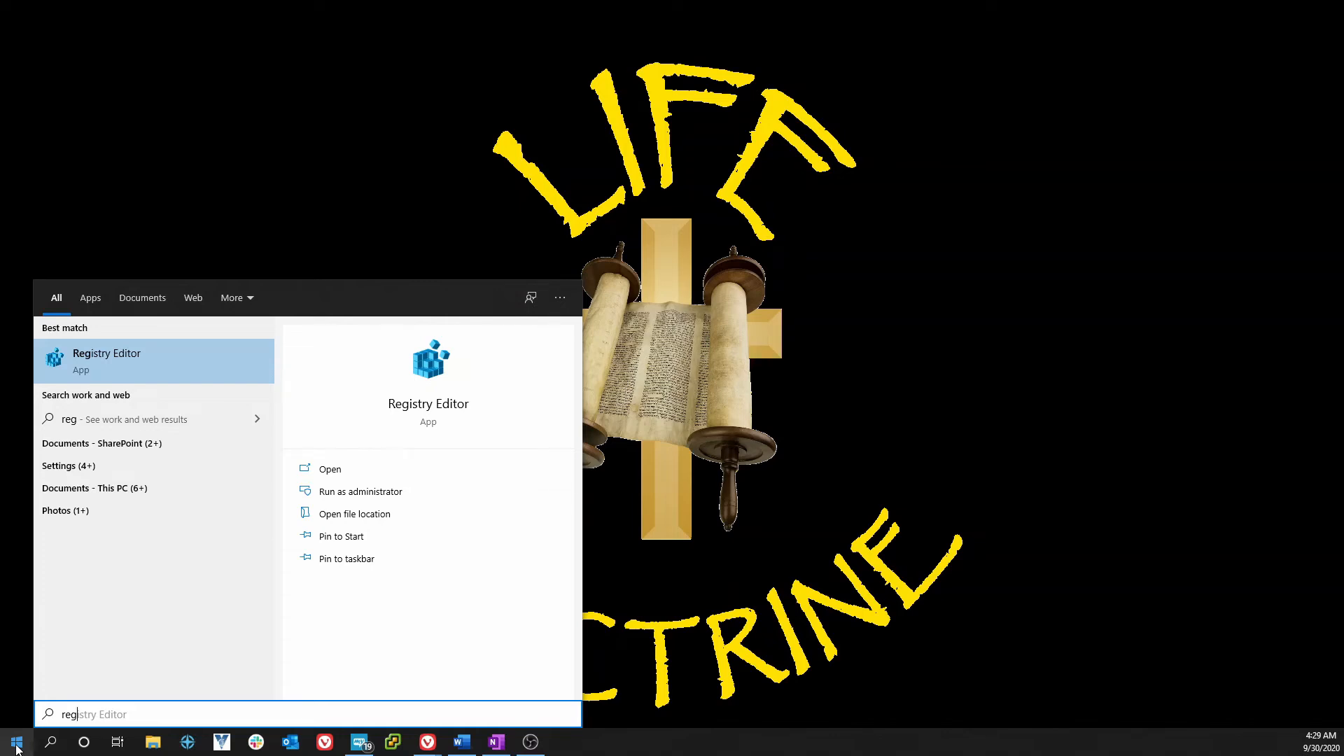
{"action": "type", "text": "is"}
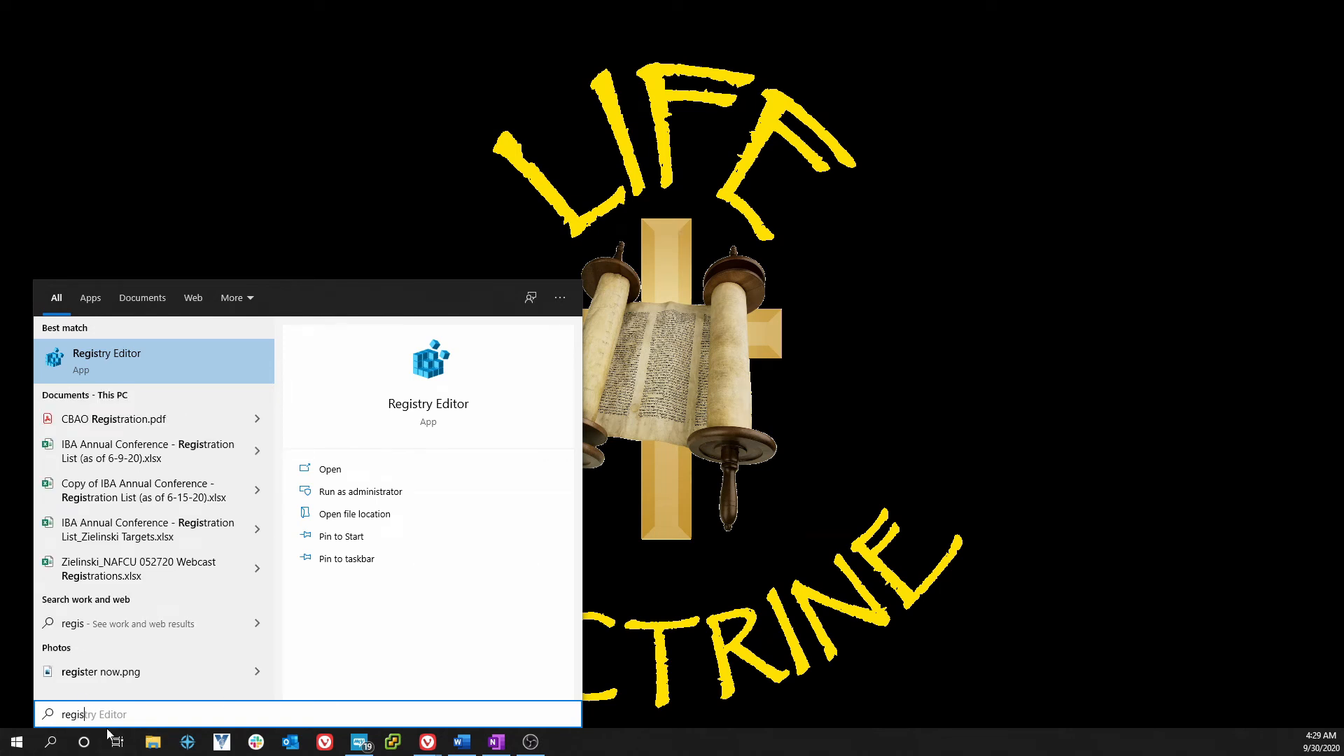
- Launch Registry Editor and expand HKEY_LOCAL_MACHINE\SOFTWARE\Microsoft
{"action": "left_click", "coordinate": [94, 364]}
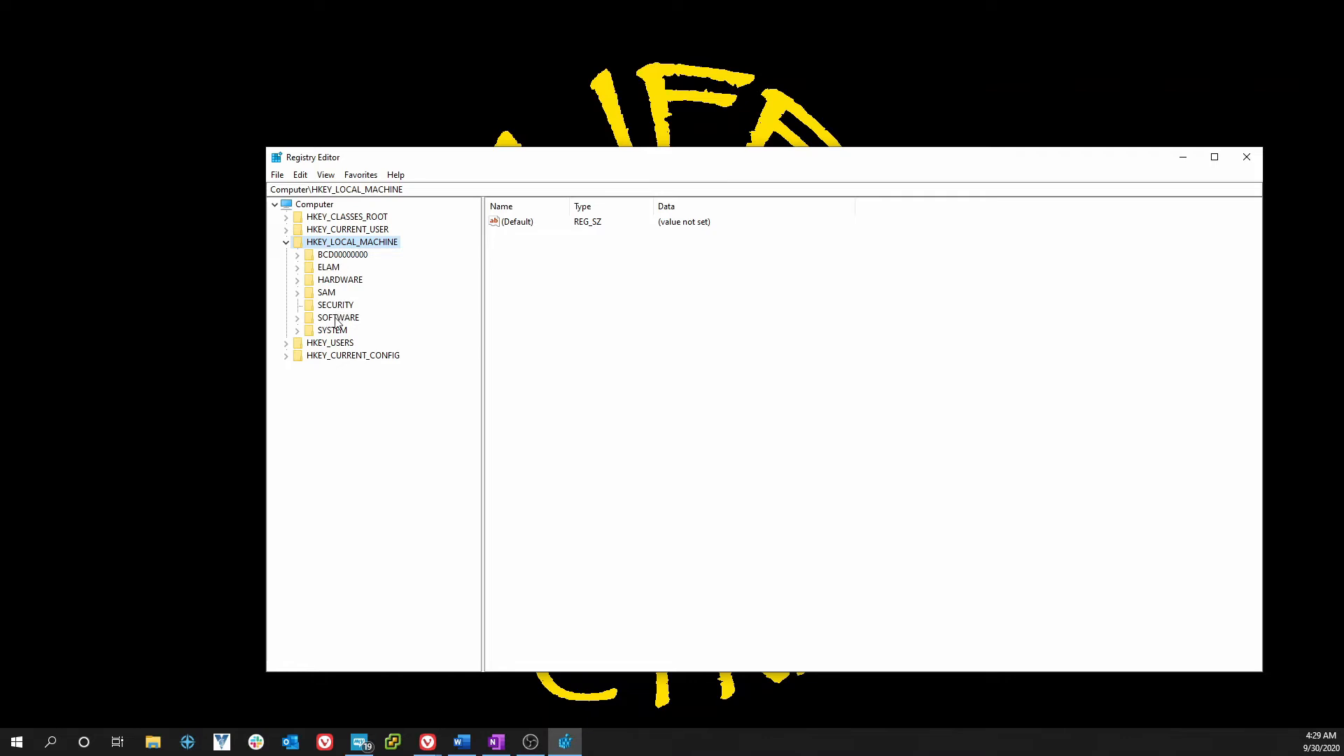
{"action": "left_click", "coordinate": [297, 319]}
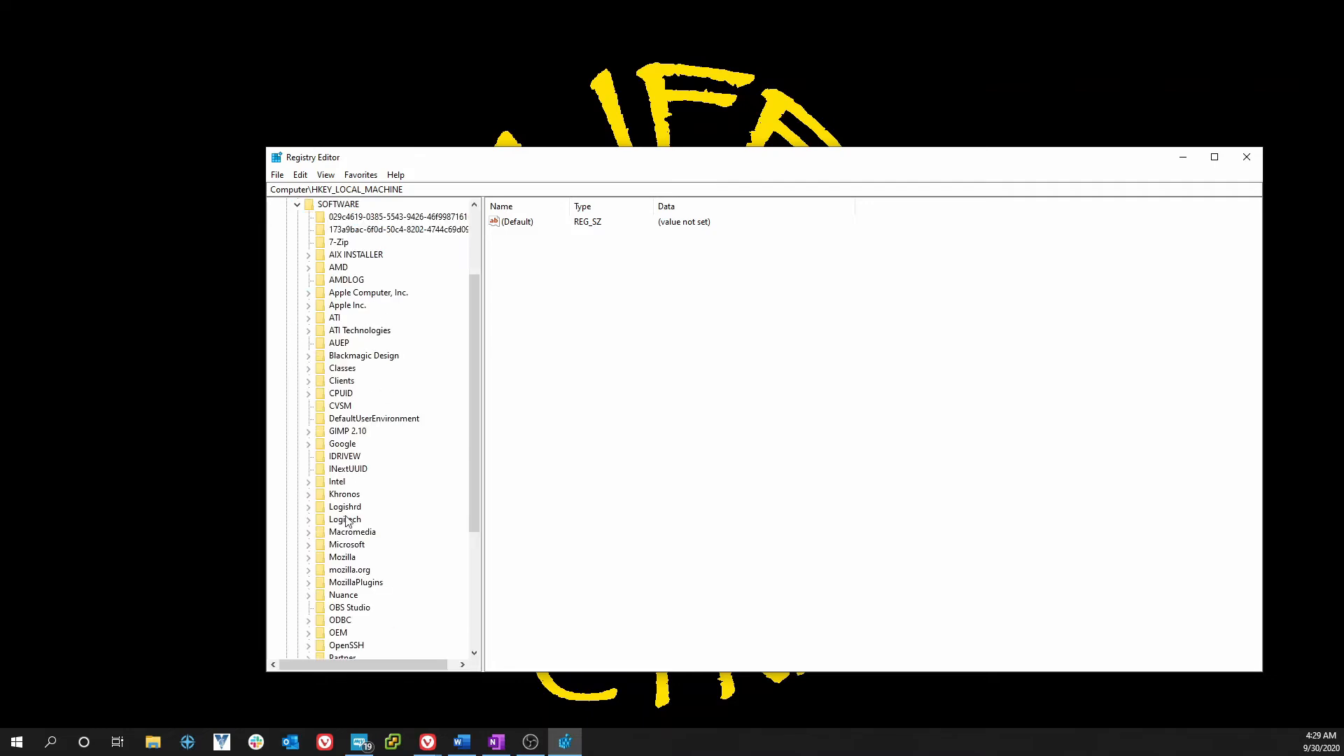
{"action": "left_click", "coordinate": [309, 545]}
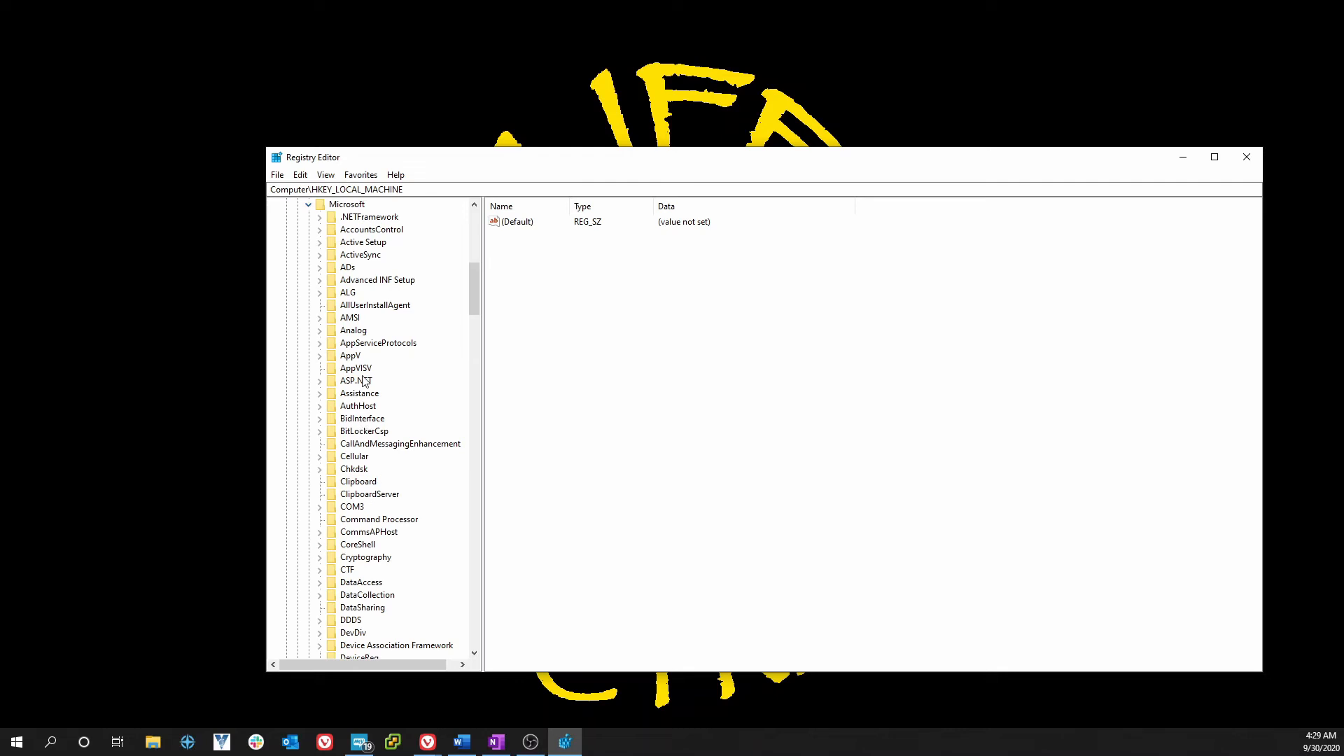
- Jump to the W subkeys of Microsoft and scroll down to Windows NT
{"action": "left_click", "coordinate": [362, 219]}
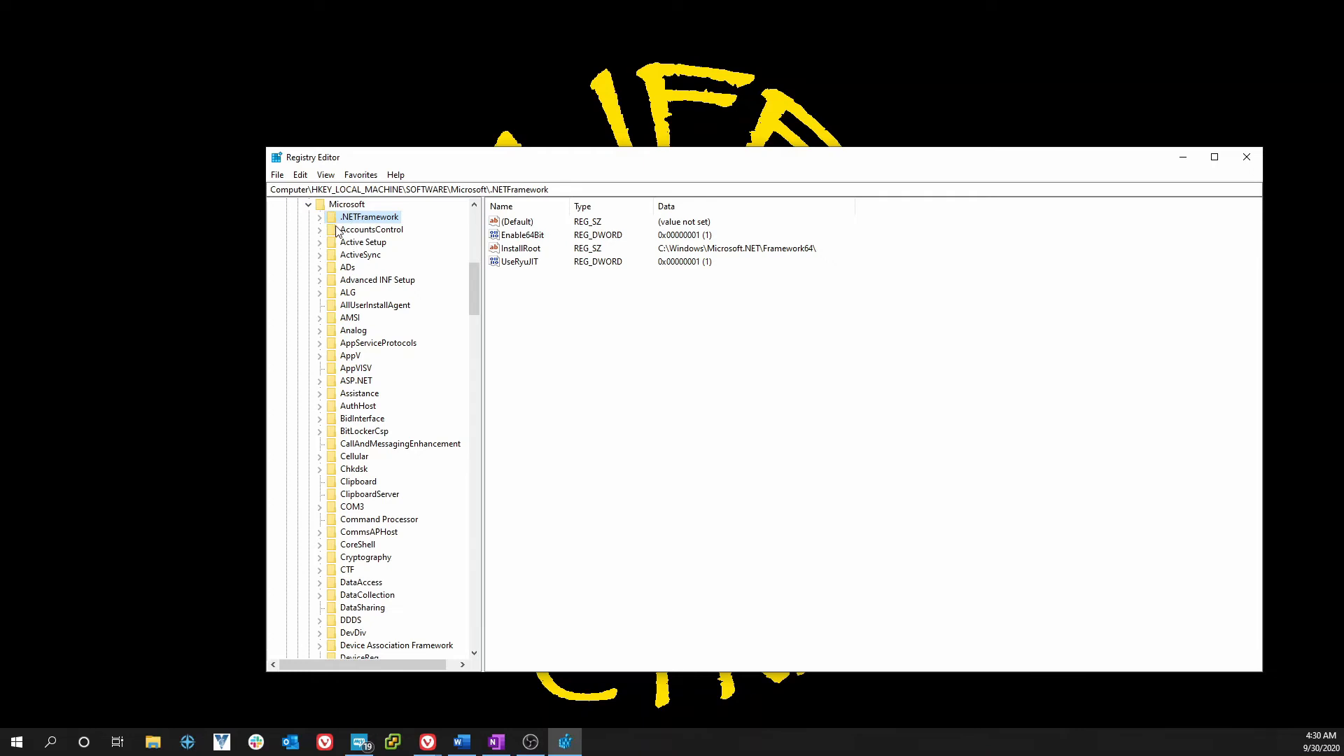
{"action": "key", "text": "w"}
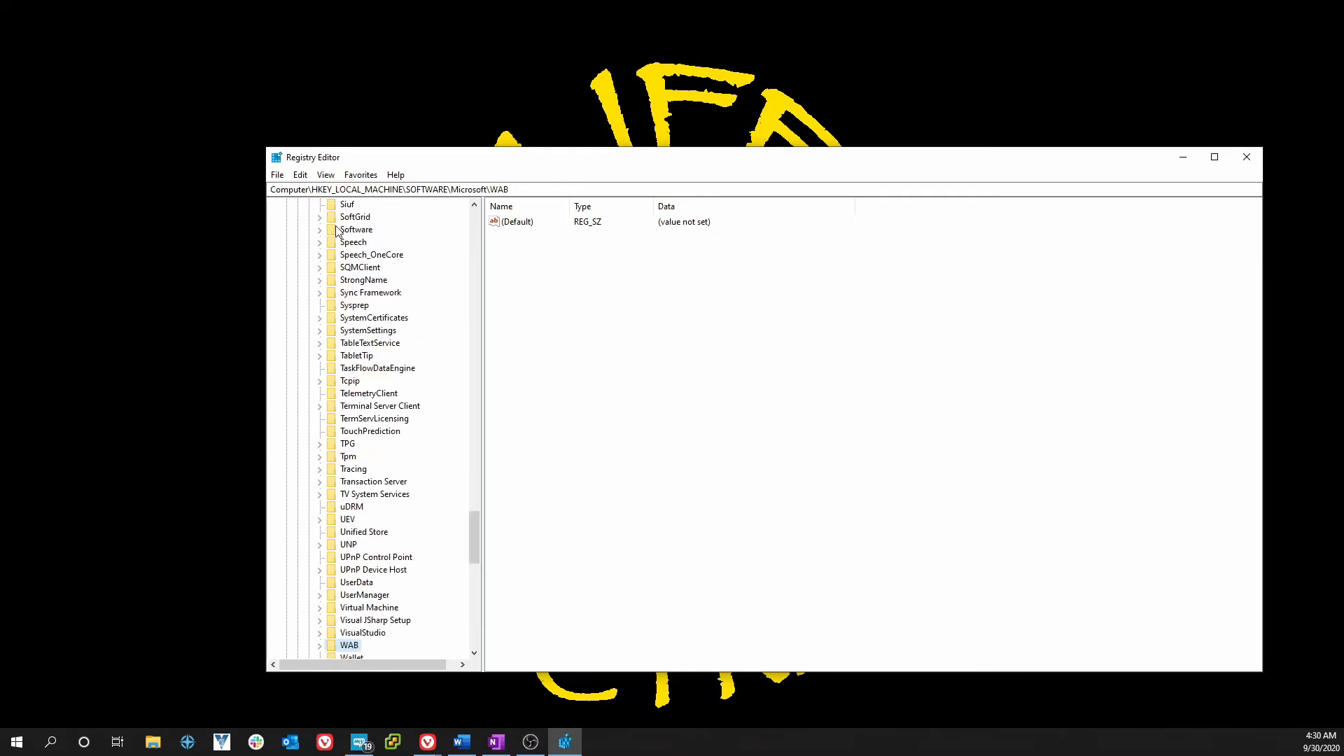
{"action": "scroll", "coordinate": [346, 644], "scroll_direction": "down", "scroll_amount": 3}
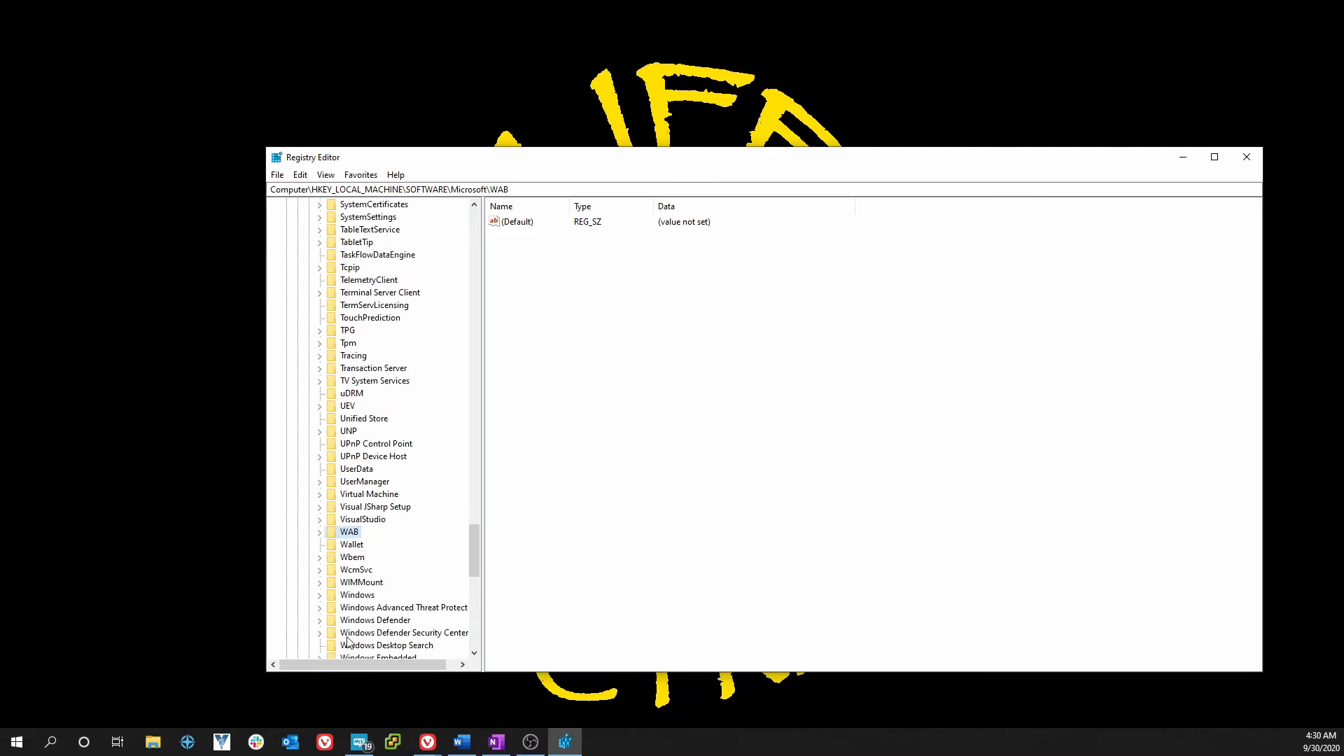
{"action": "scroll", "coordinate": [350, 634], "scroll_direction": "down", "scroll_amount": 1}
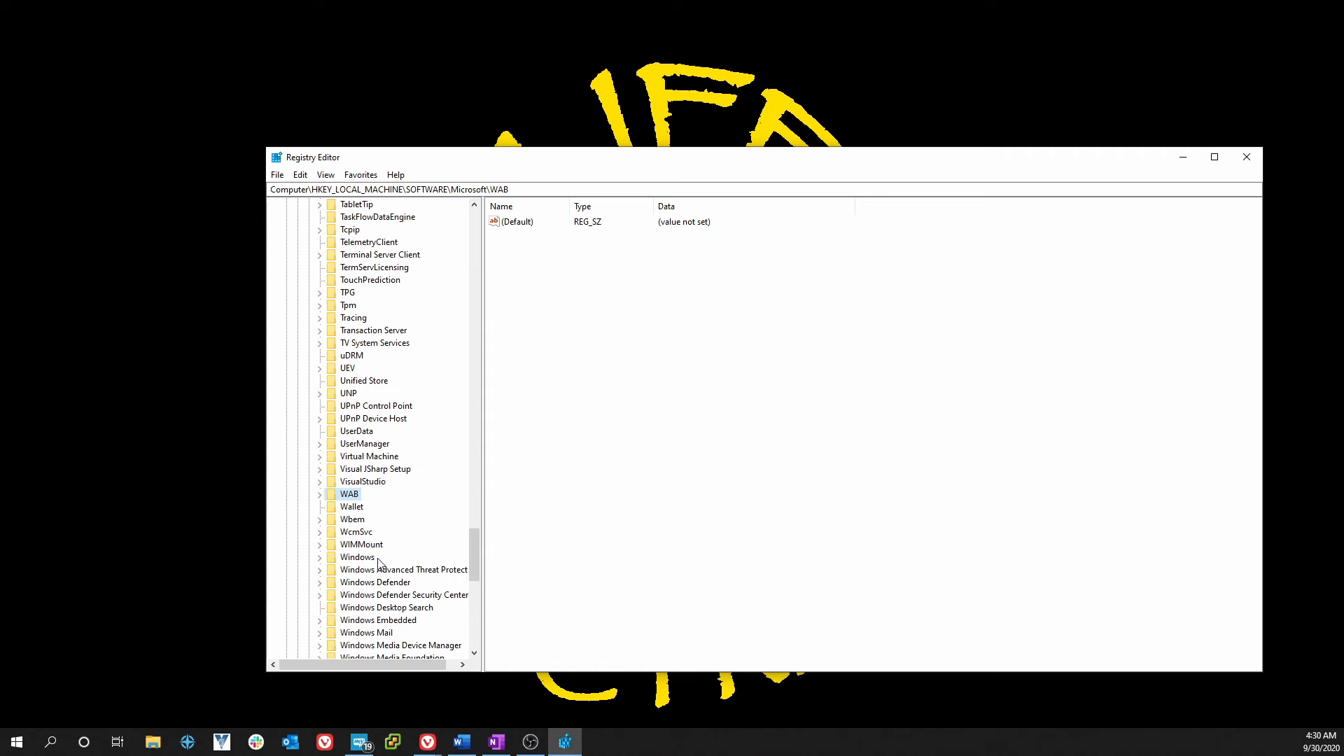
{"action": "scroll", "coordinate": [332, 624], "scroll_direction": "down", "scroll_amount": 2}
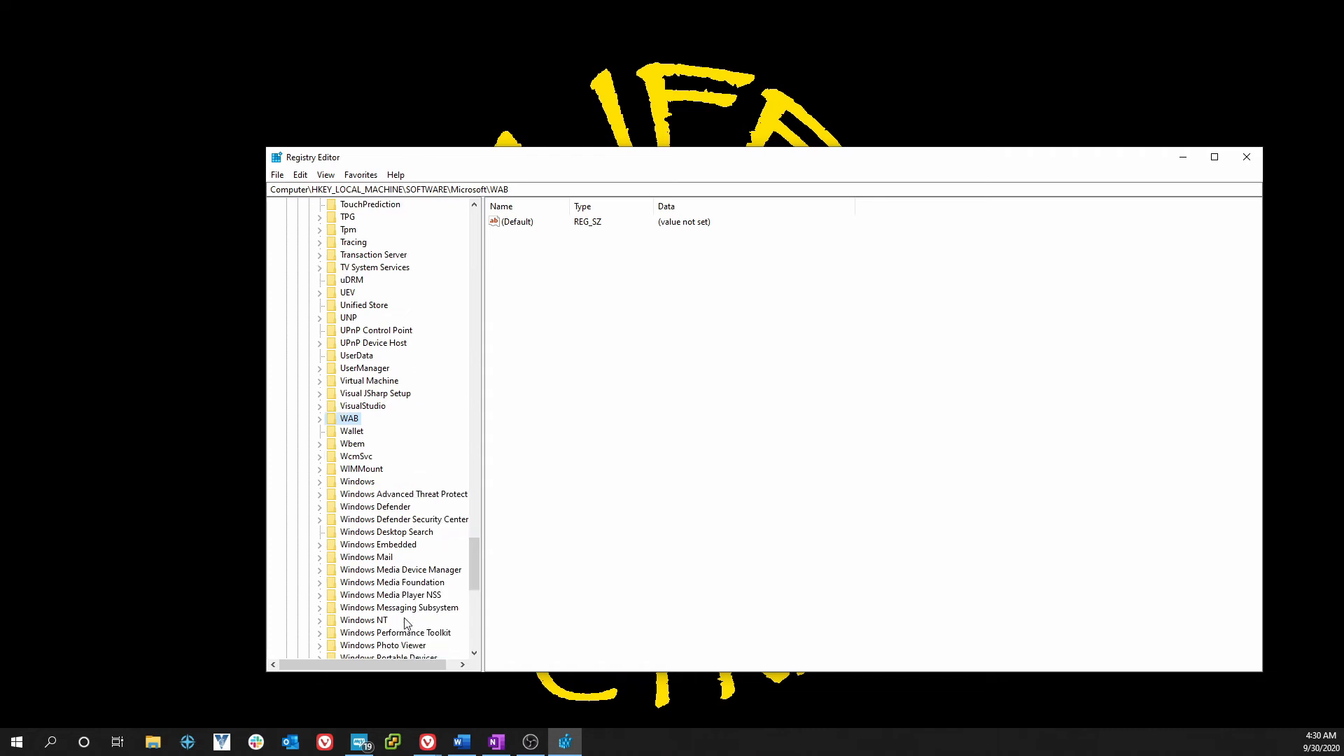
- Expand Windows NT\CurrentVersion and select Winlogon to list its values, including AutoAdminLogon
{"action": "left_click", "coordinate": [320, 621]}
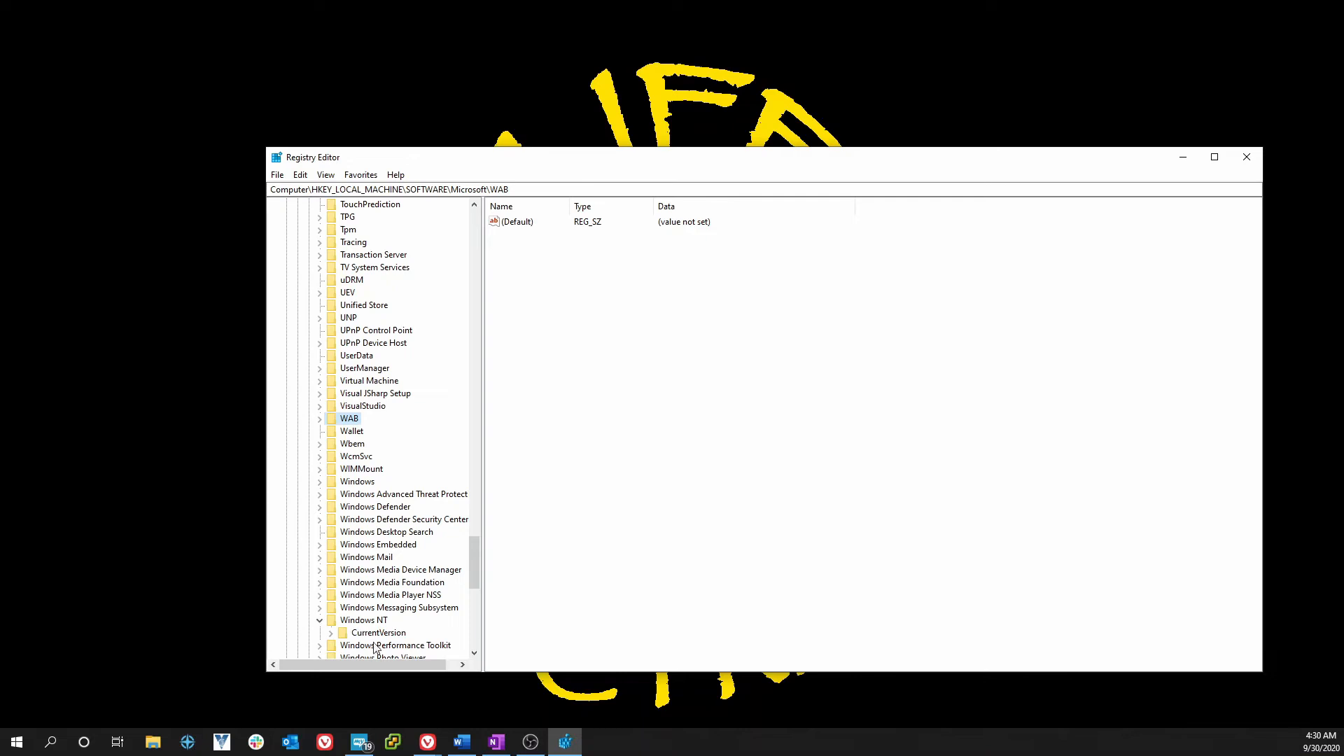
{"action": "left_click", "coordinate": [331, 634]}
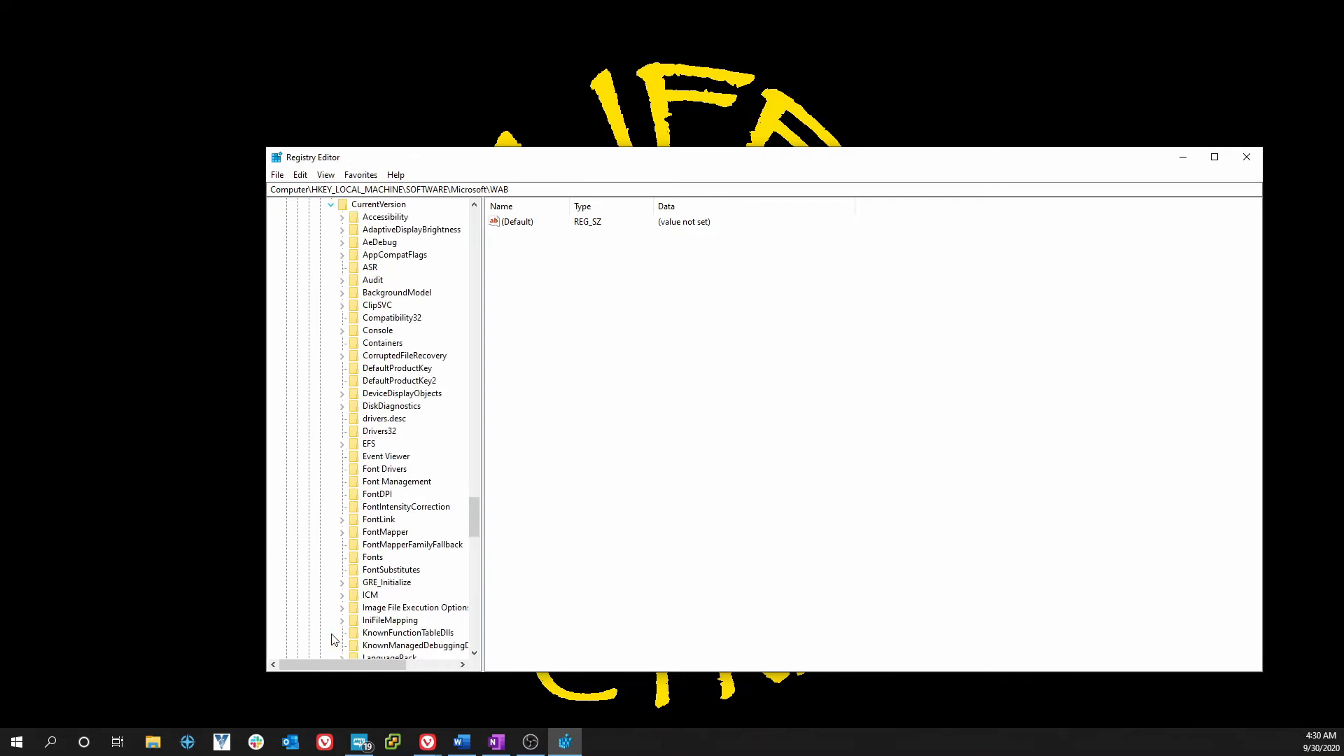
{"action": "left_click", "coordinate": [387, 219]}
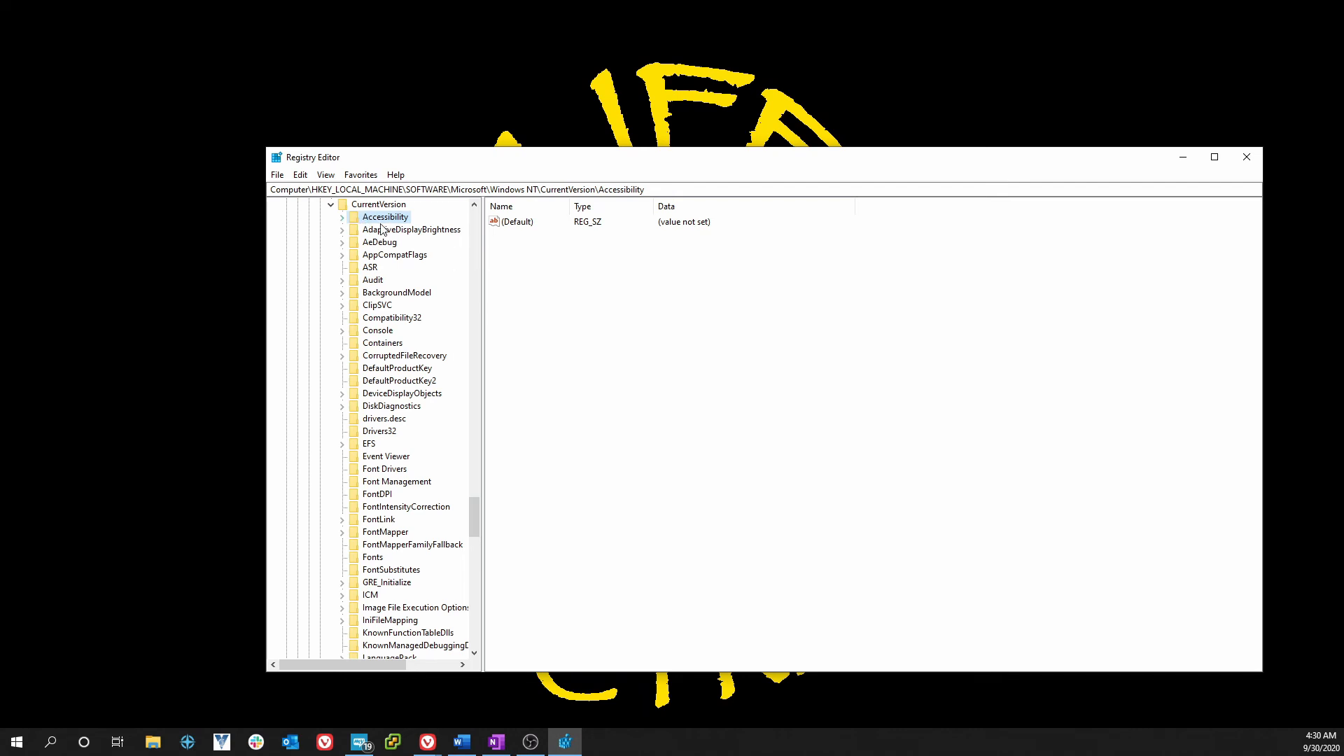
{"action": "key", "text": "w"}
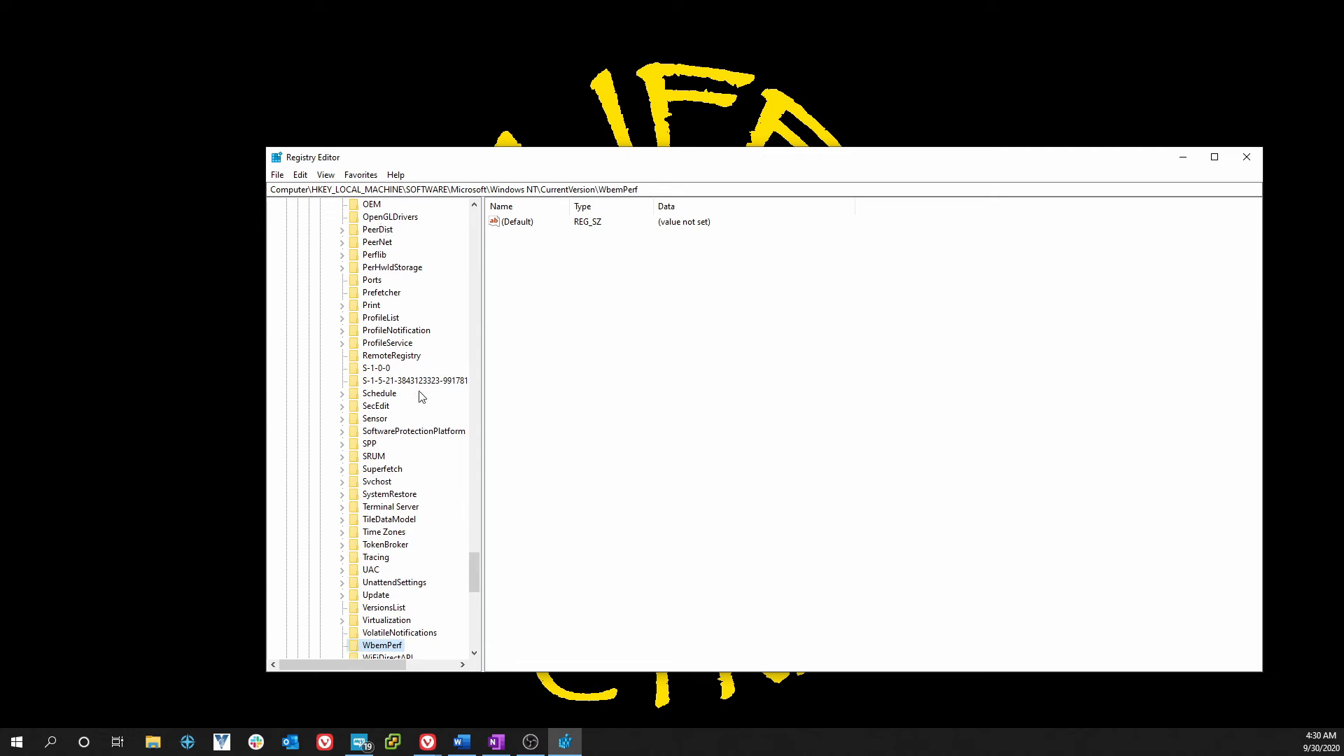
{"action": "scroll", "coordinate": [397, 437], "scroll_direction": "down", "scroll_amount": 1}
{"action": "scroll", "coordinate": [397, 437], "scroll_direction": "down", "scroll_amount": 2}
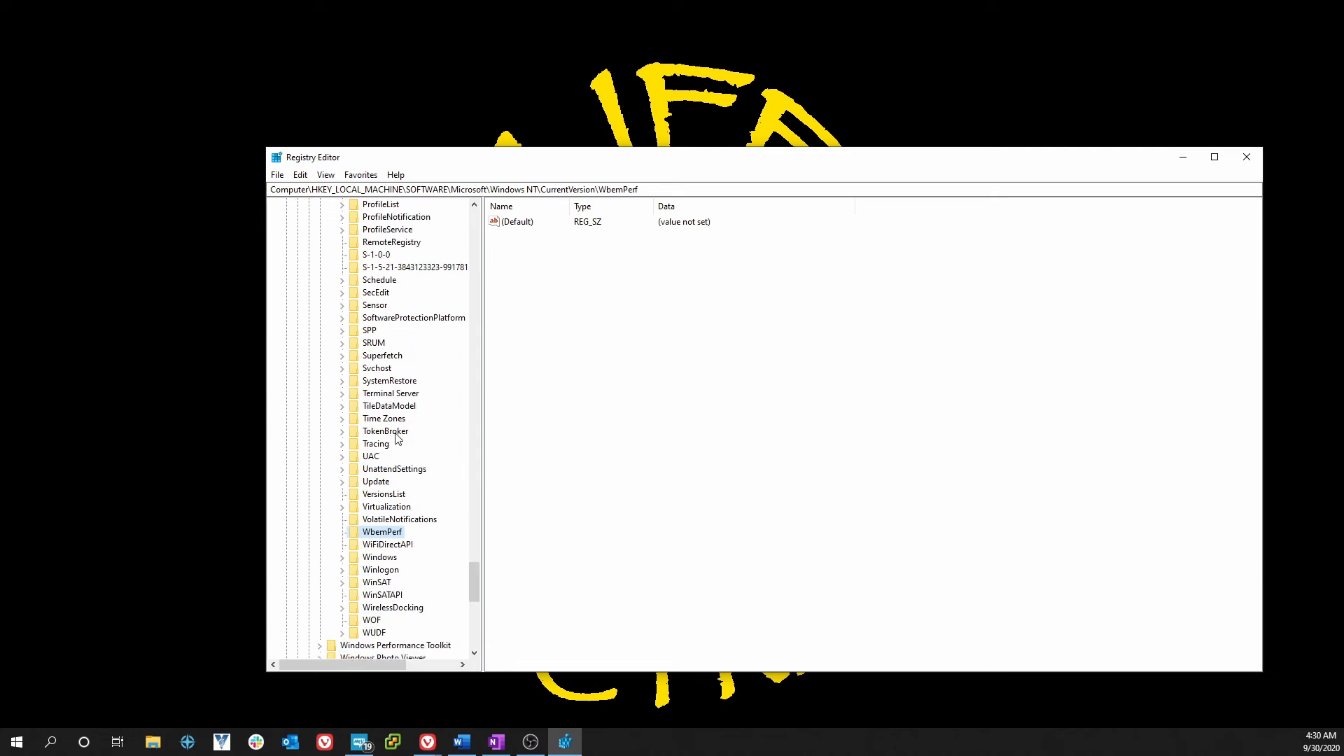
{"action": "left_click", "coordinate": [342, 571]}
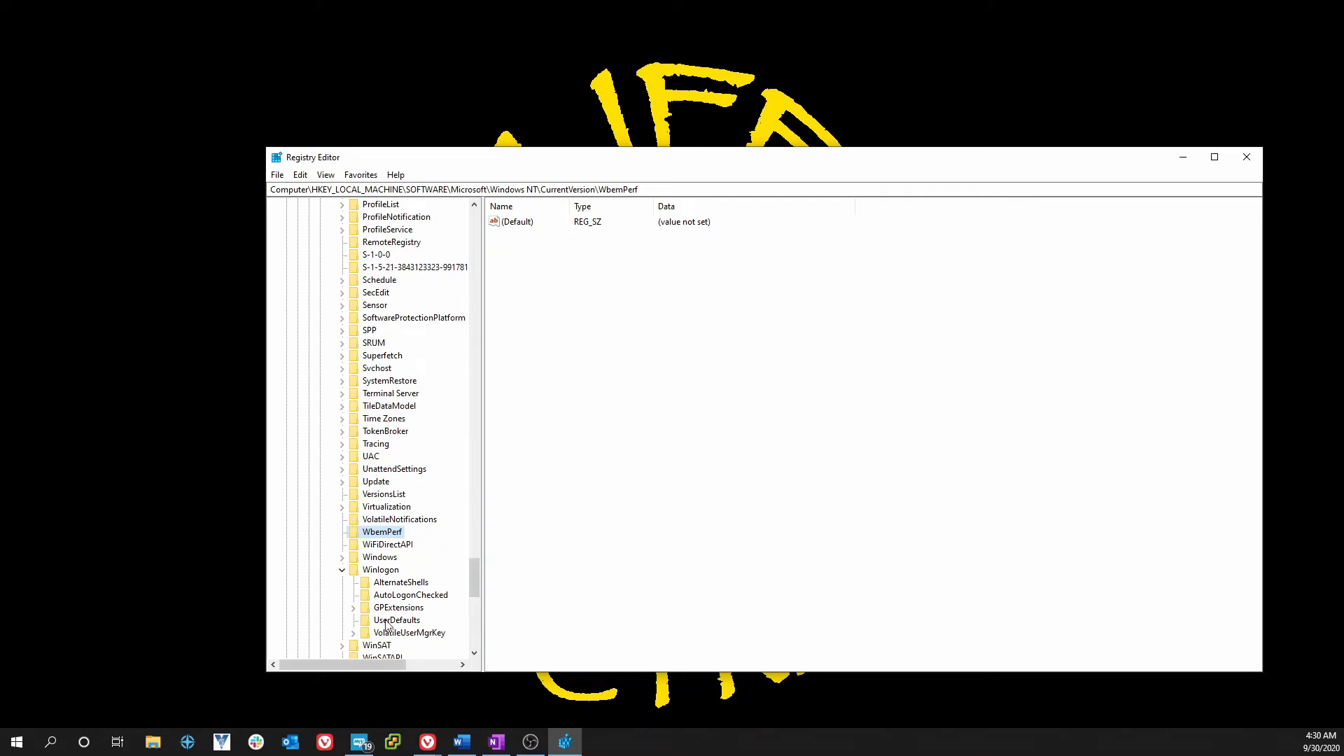
{"action": "left_click", "coordinate": [379, 573]}
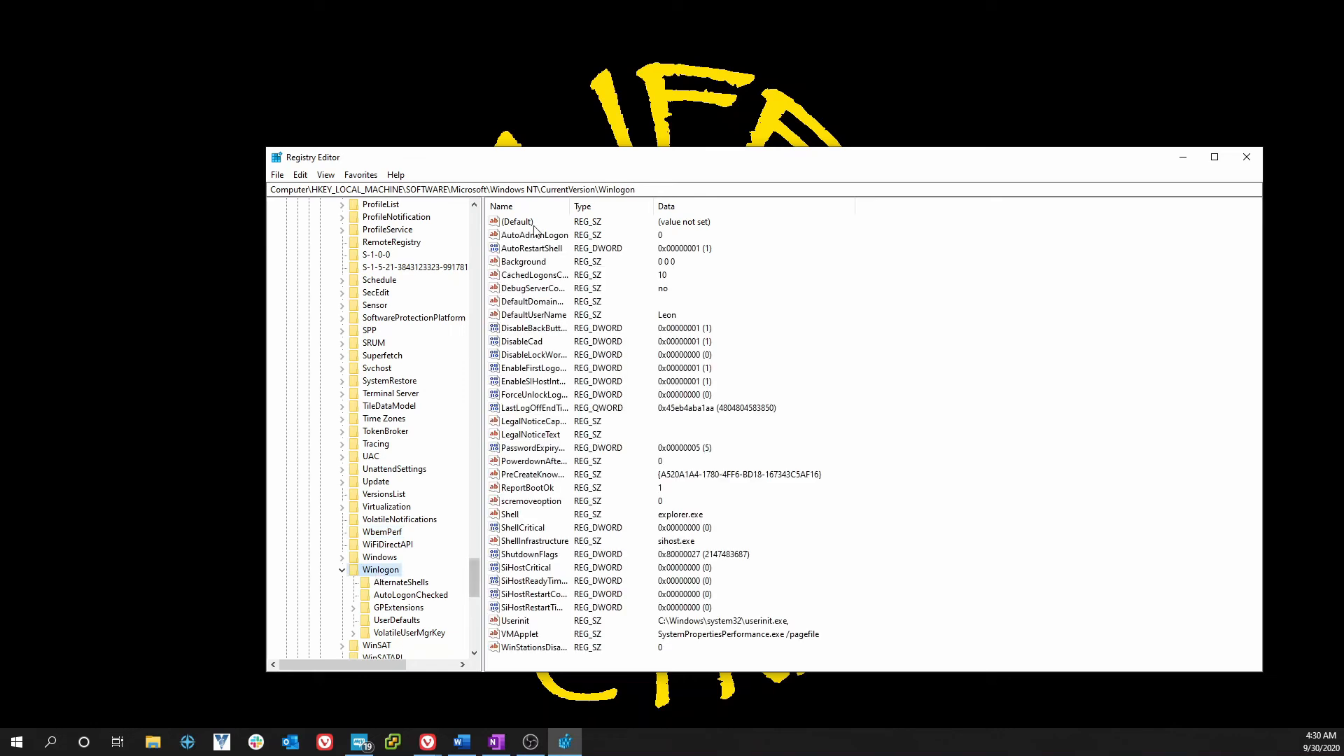
- Maximize the window and change AutoAdminLogon's value data from 0 to 1
{"action": "left_click", "coordinate": [1215, 158]}
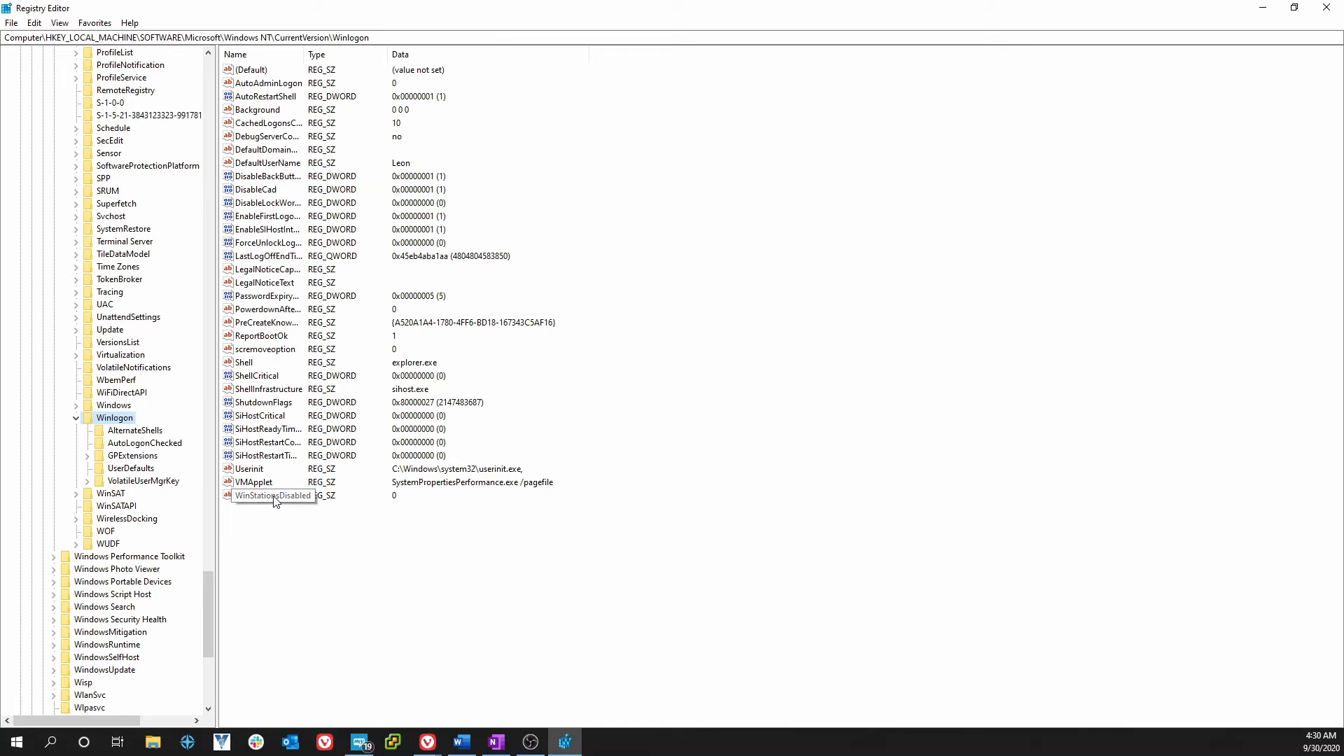
{"action": "left_click", "coordinate": [260, 83]}
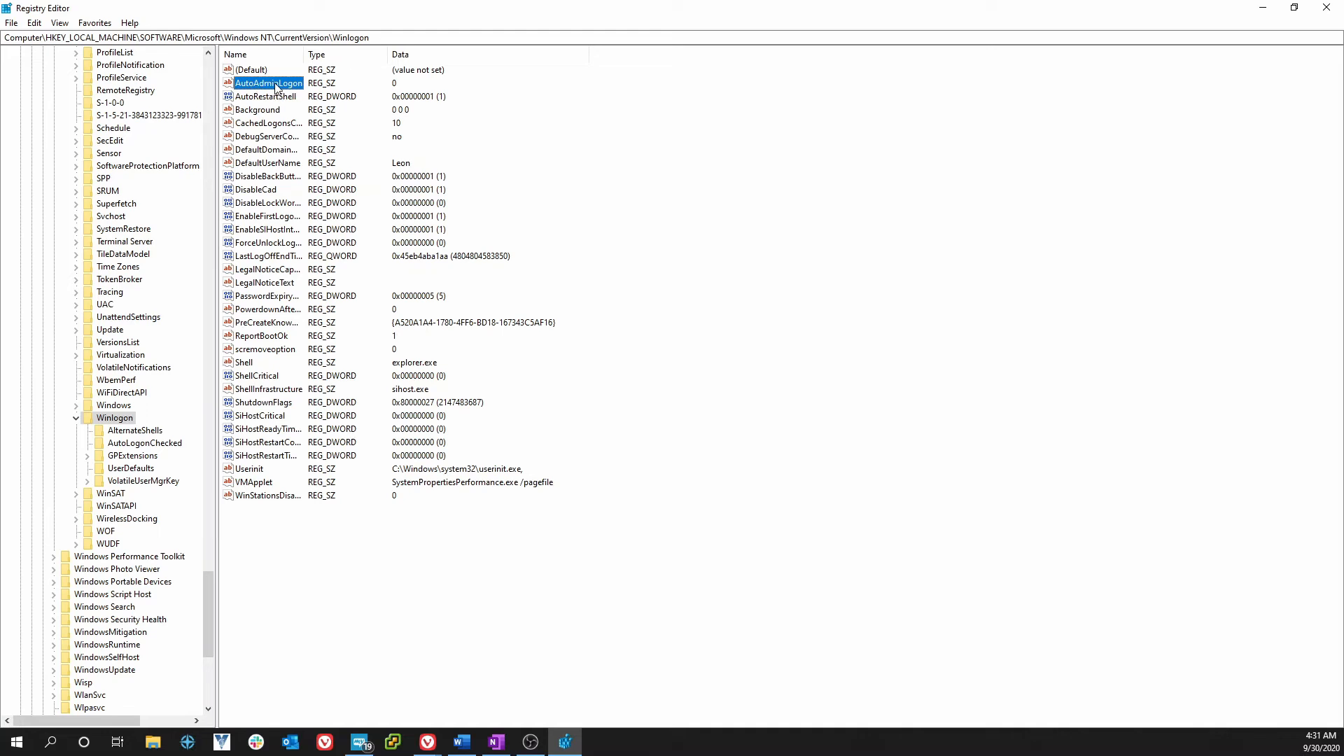
{"action": "double_click", "coordinate": [276, 87]}
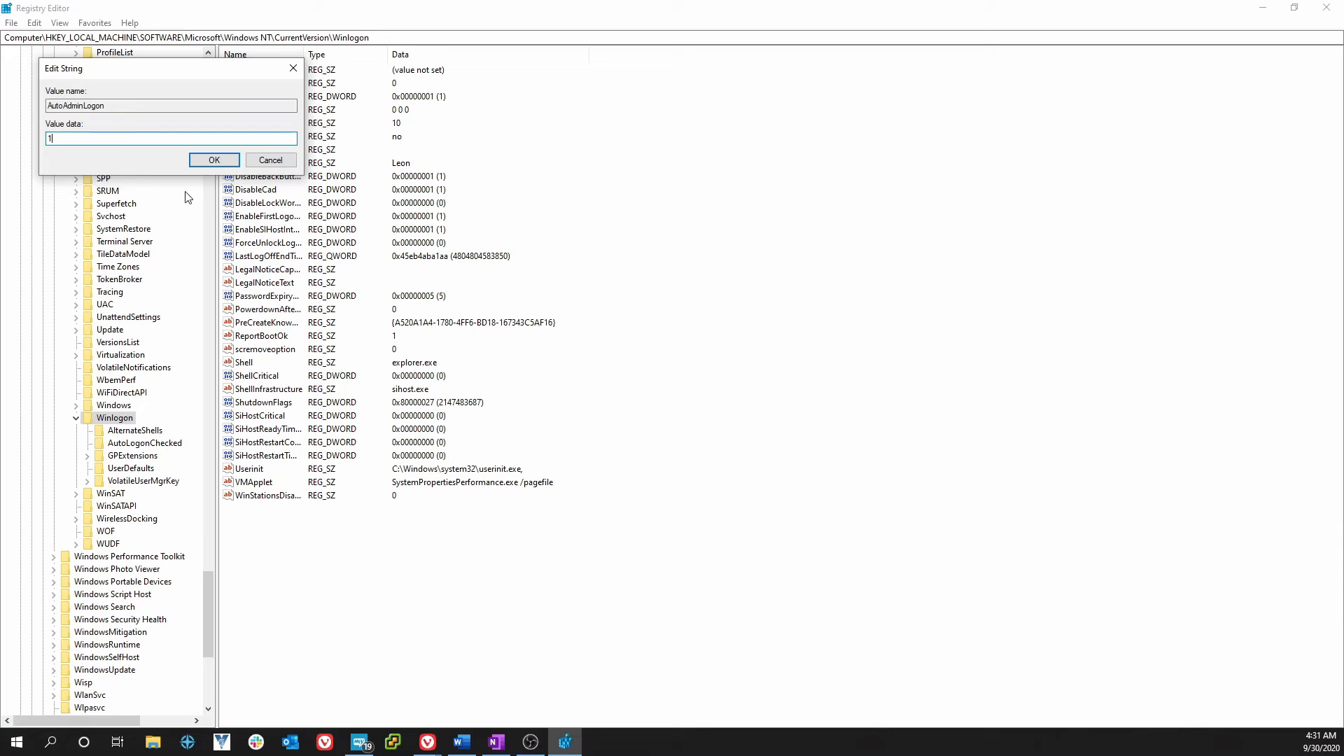
{"action": "left_click", "coordinate": [214, 162]}
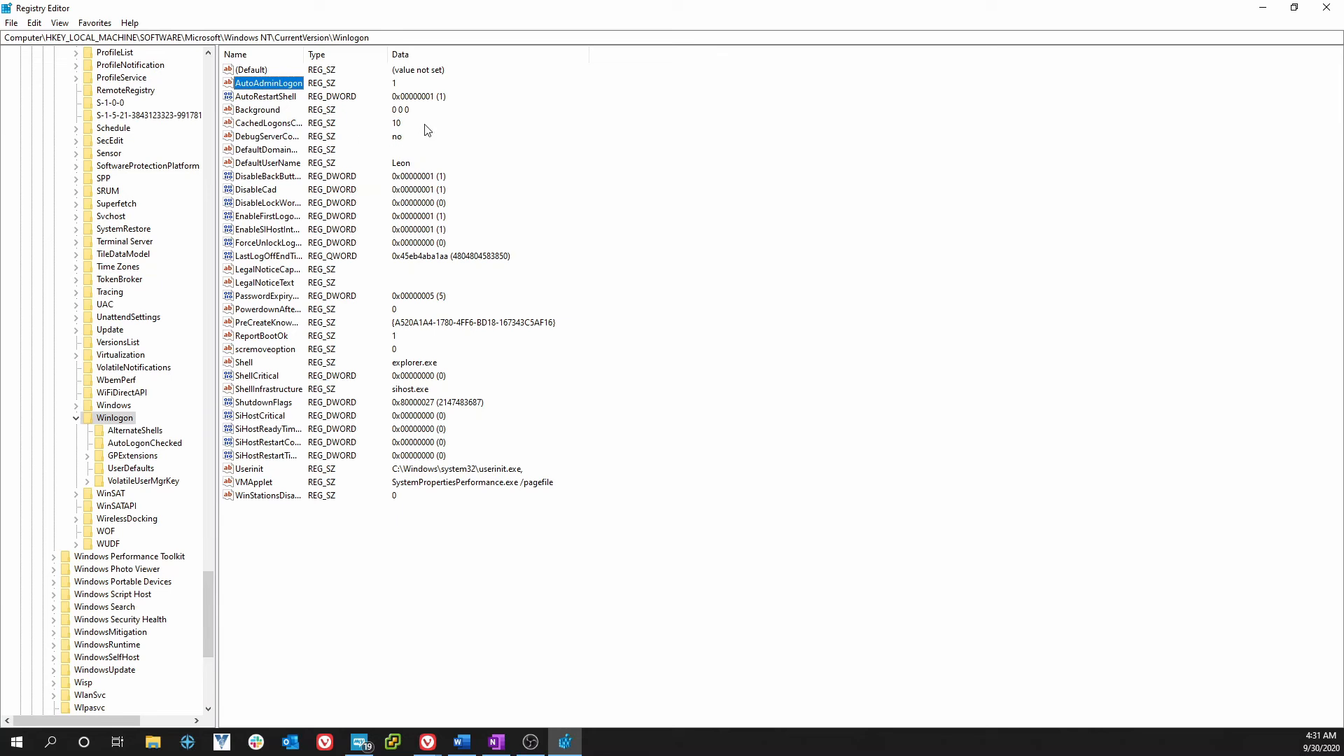
{"action": "left_click", "coordinate": [267, 167]}
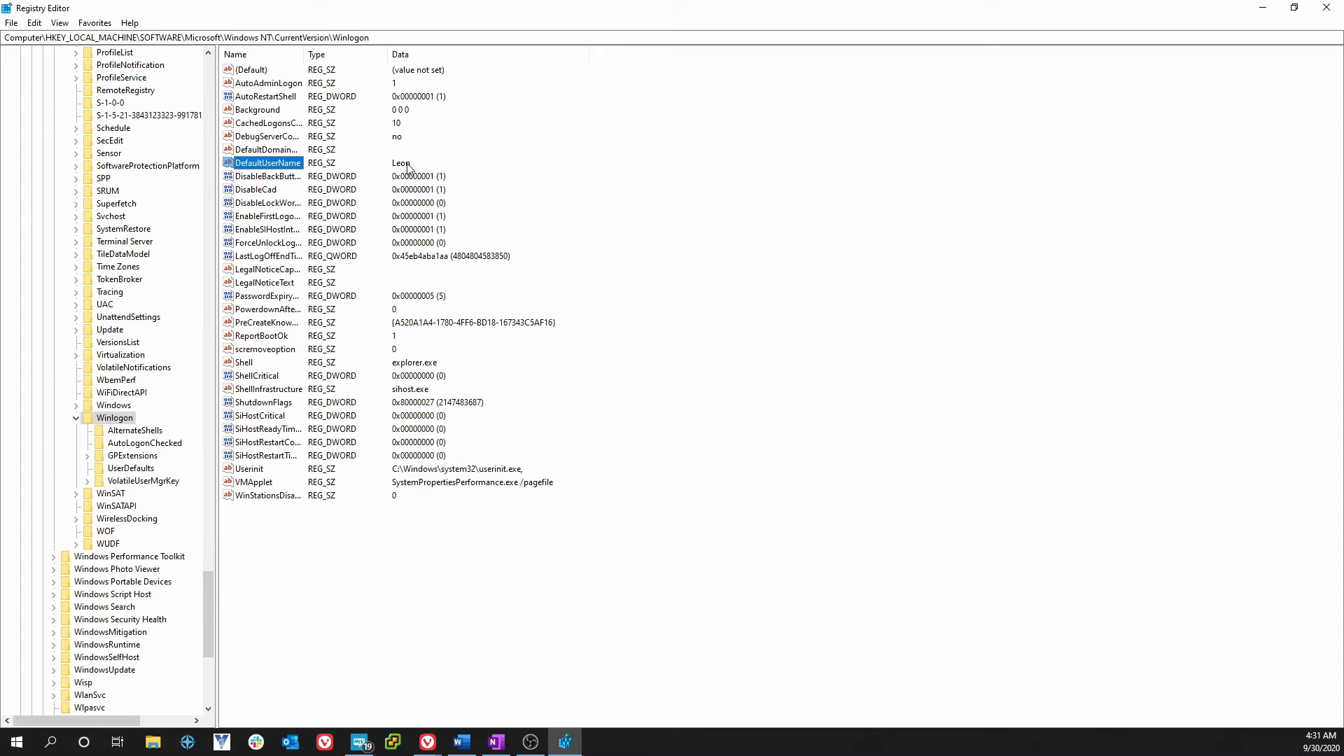
{"action": "double_click", "coordinate": [279, 165]}
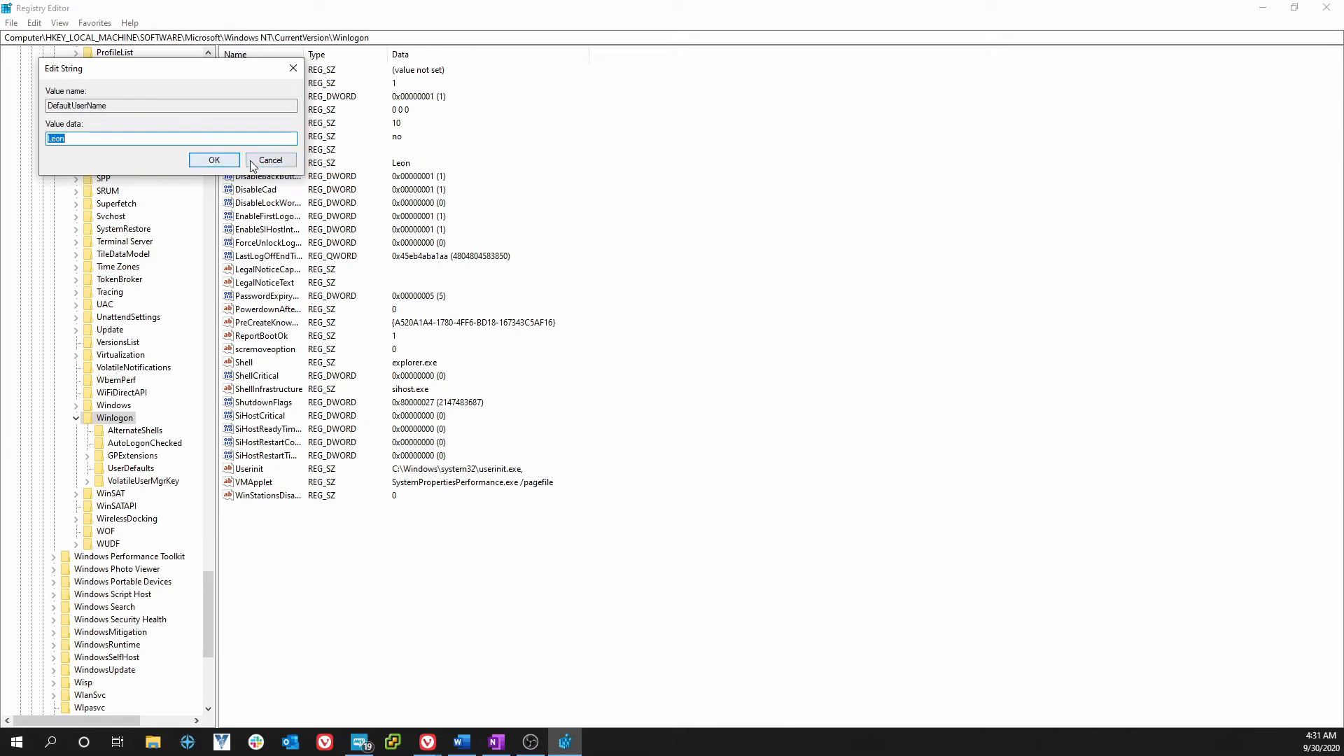
{"action": "left_click", "coordinate": [274, 161]}
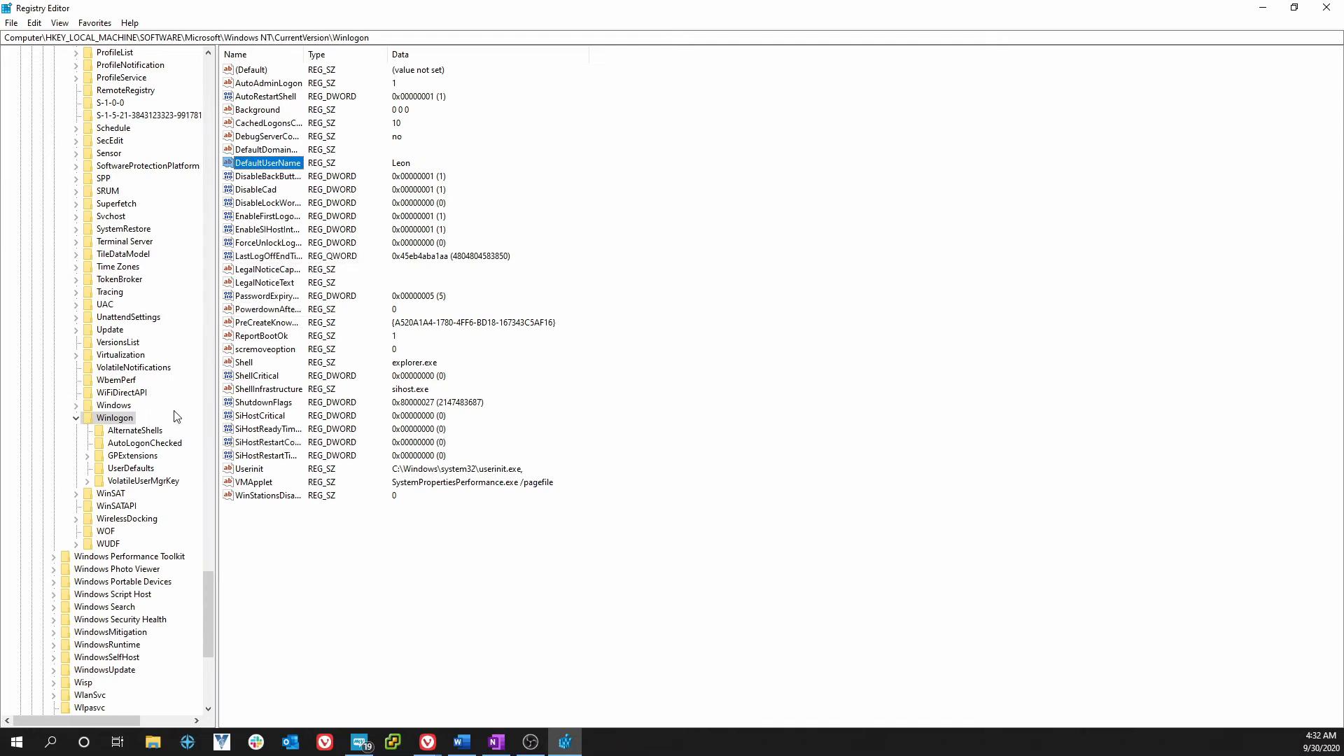
- Add a new String Value under Winlogon and begin naming it DefaultPassword
{"action": "right_click", "coordinate": [117, 420]}
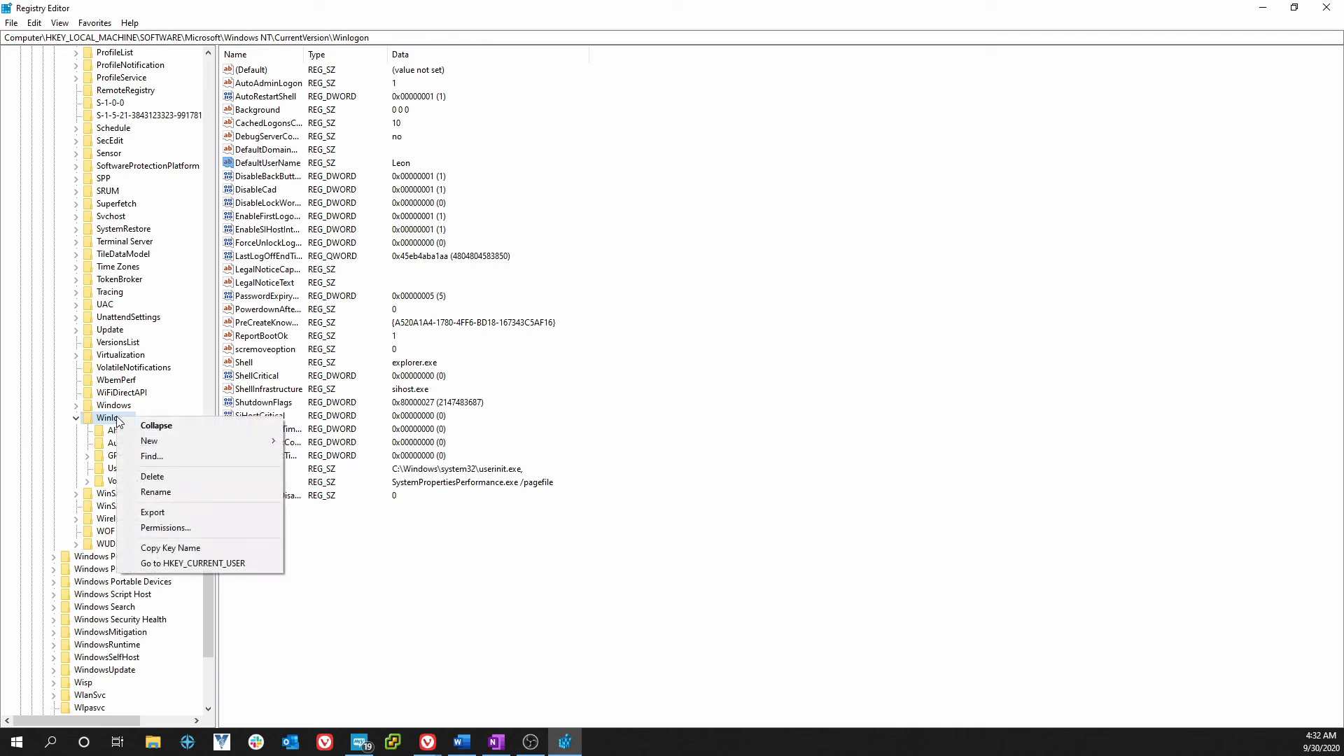
{"action": "mouse_move", "coordinate": [178, 441]}
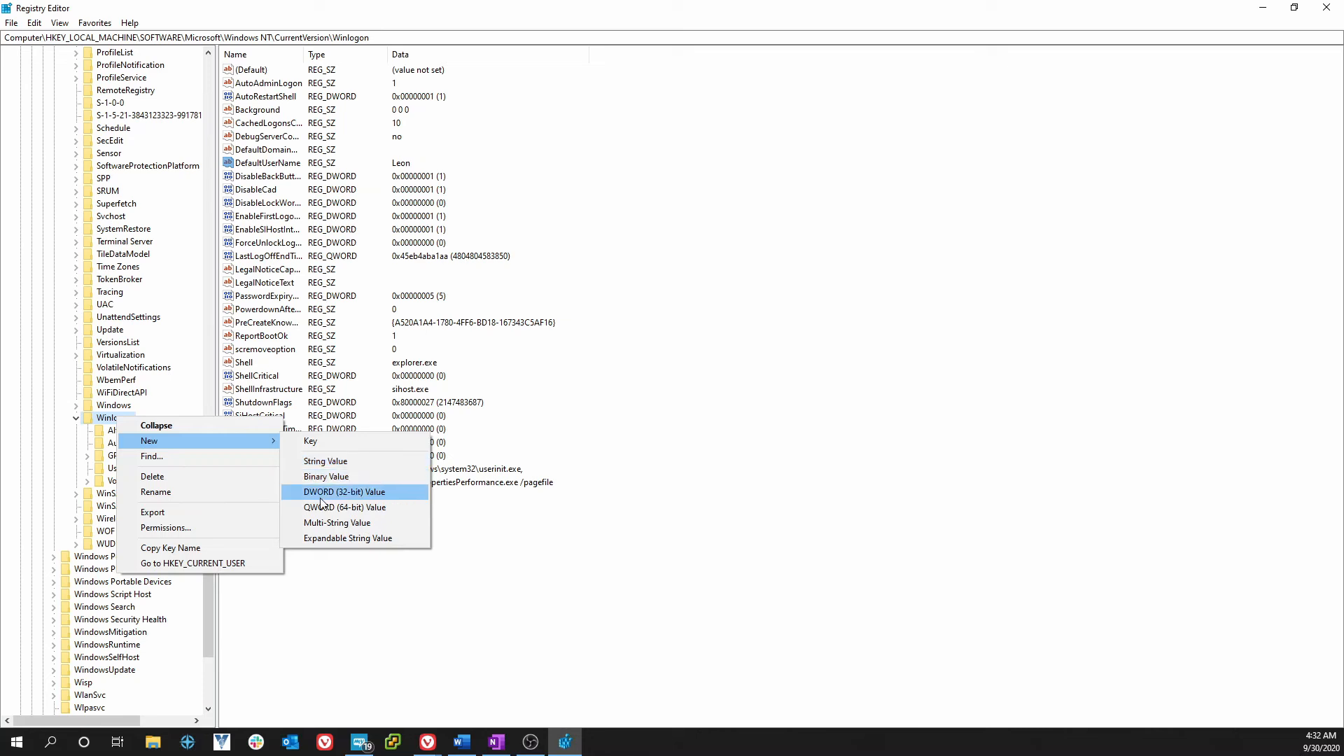
{"action": "left_click", "coordinate": [324, 462]}
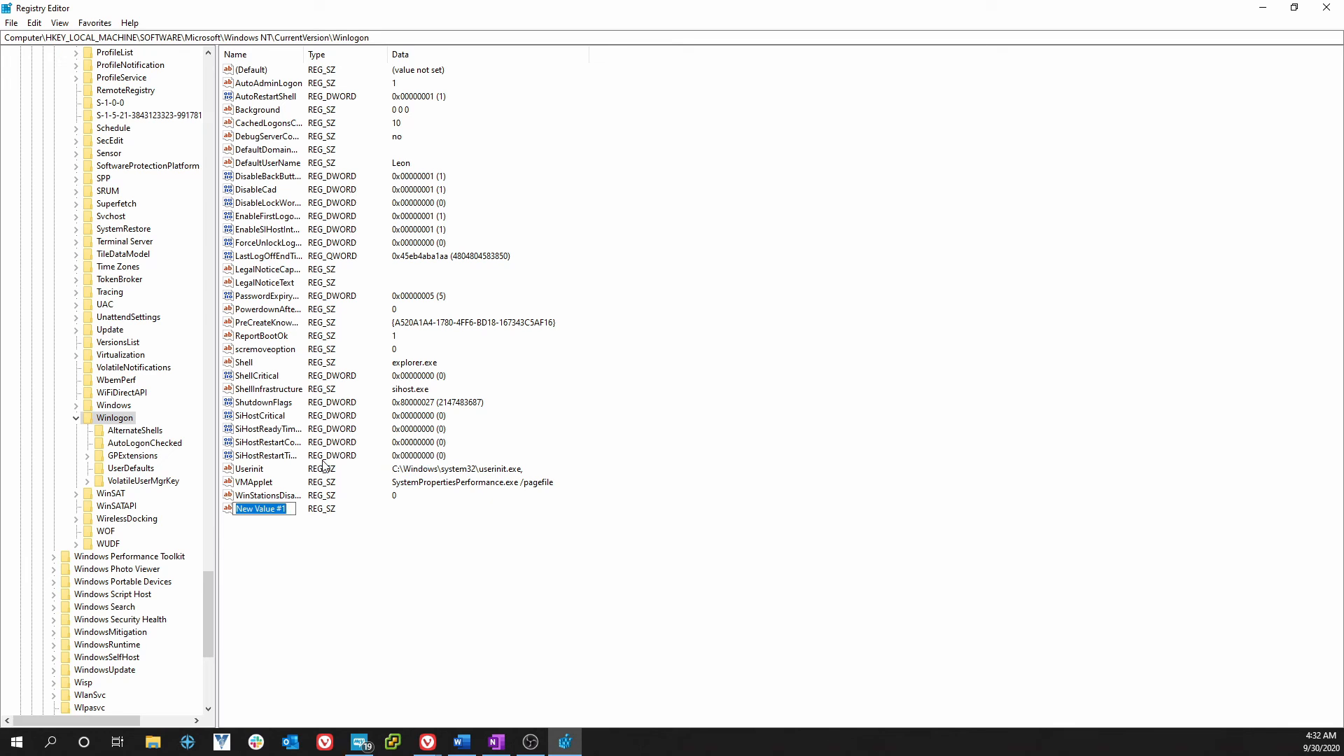
{"action": "type", "text": "DefaultPassow"}
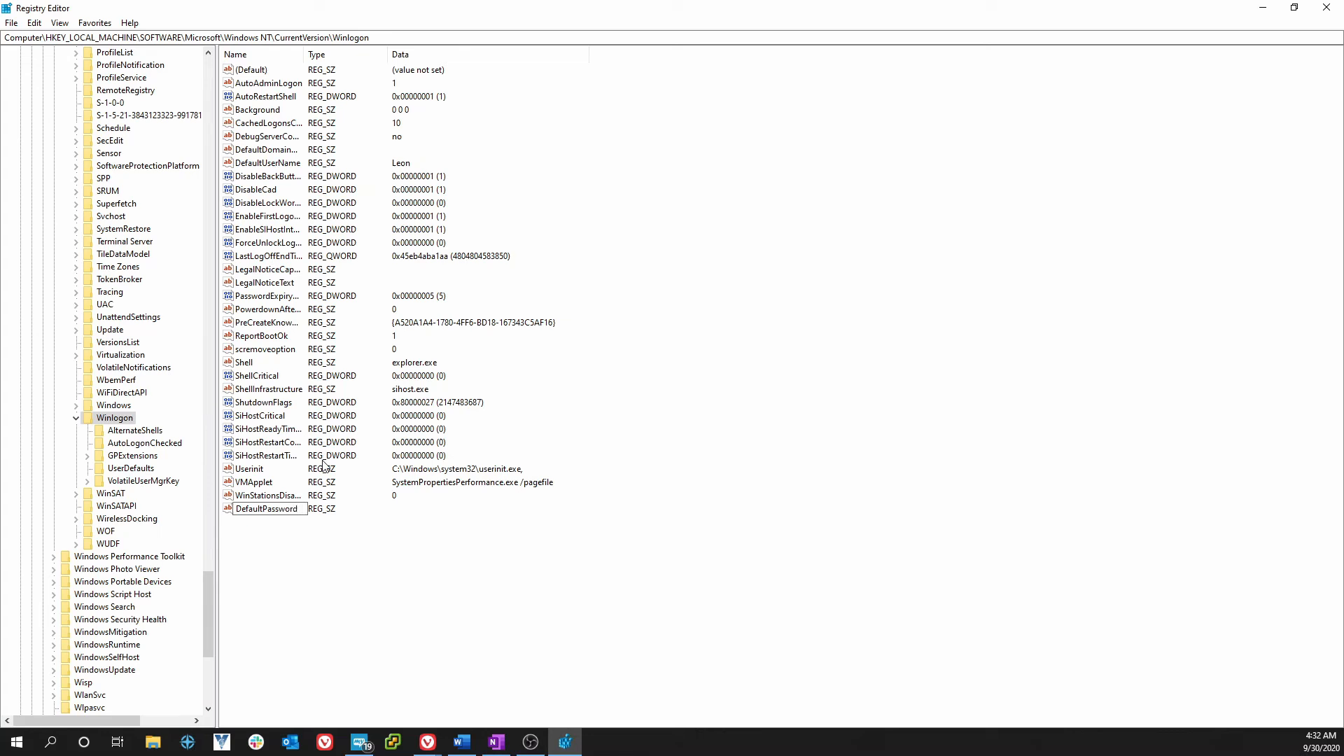
- Confirm DefaultPassword as the name of the new string value
{"action": "key", "text": "Return"}
- Enter the account password as DefaultPassword's value data
{"action": "double_click", "coordinate": [259, 516]}
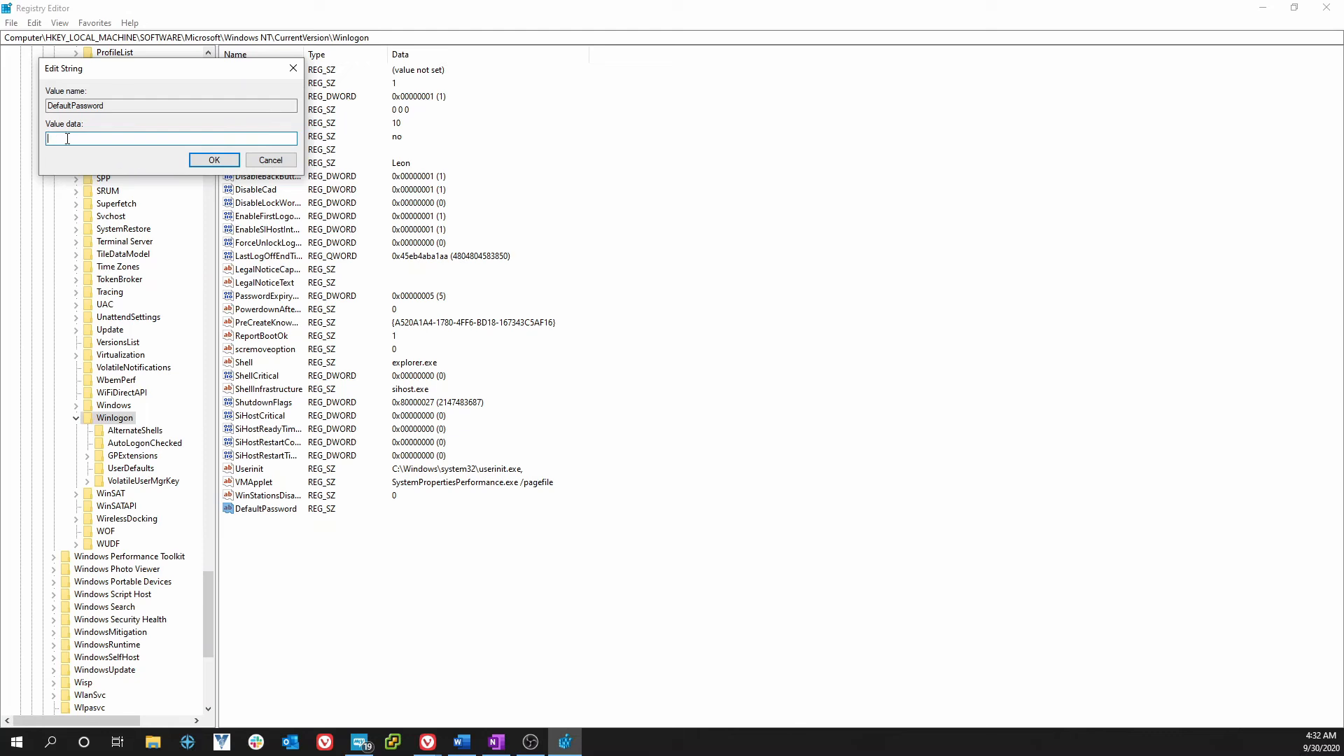
{"action": "left_click", "coordinate": [214, 160]}
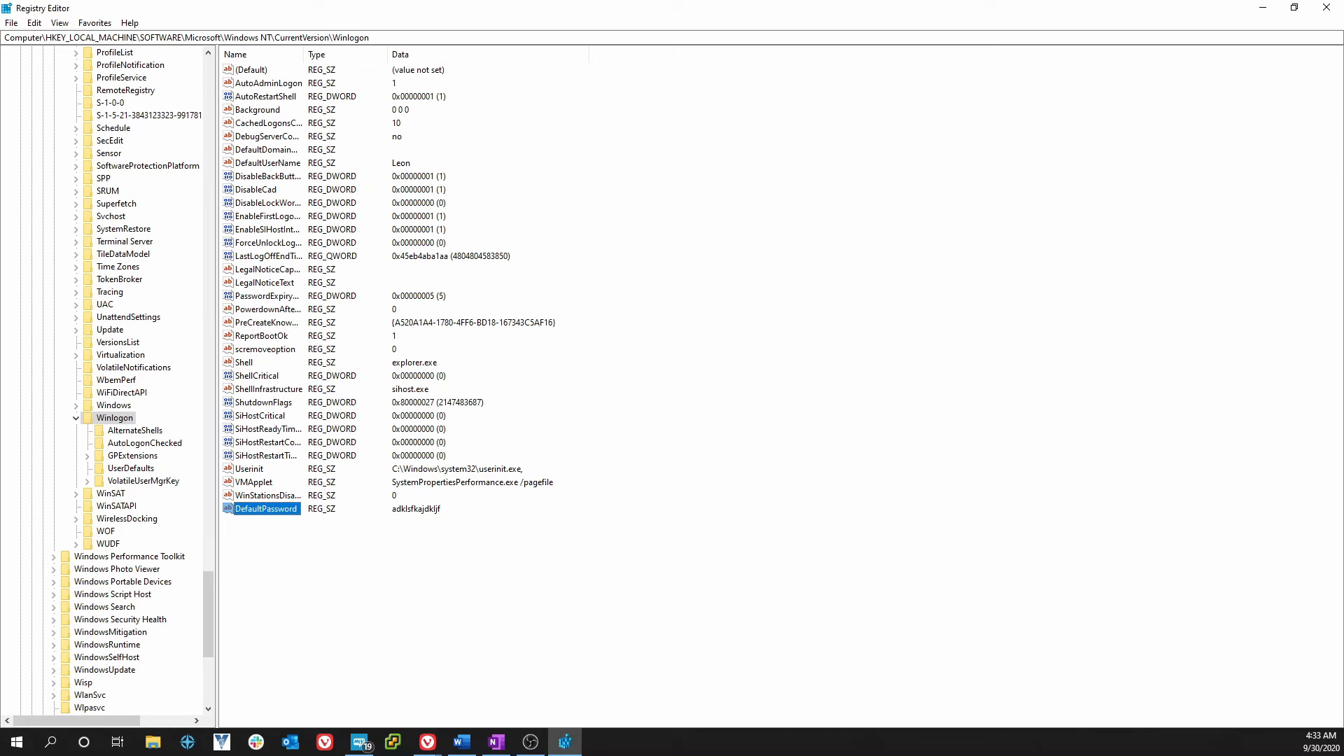
- Set DefaultDomainName's value data to 'domain'
{"action": "left_click", "coordinate": [258, 150]}
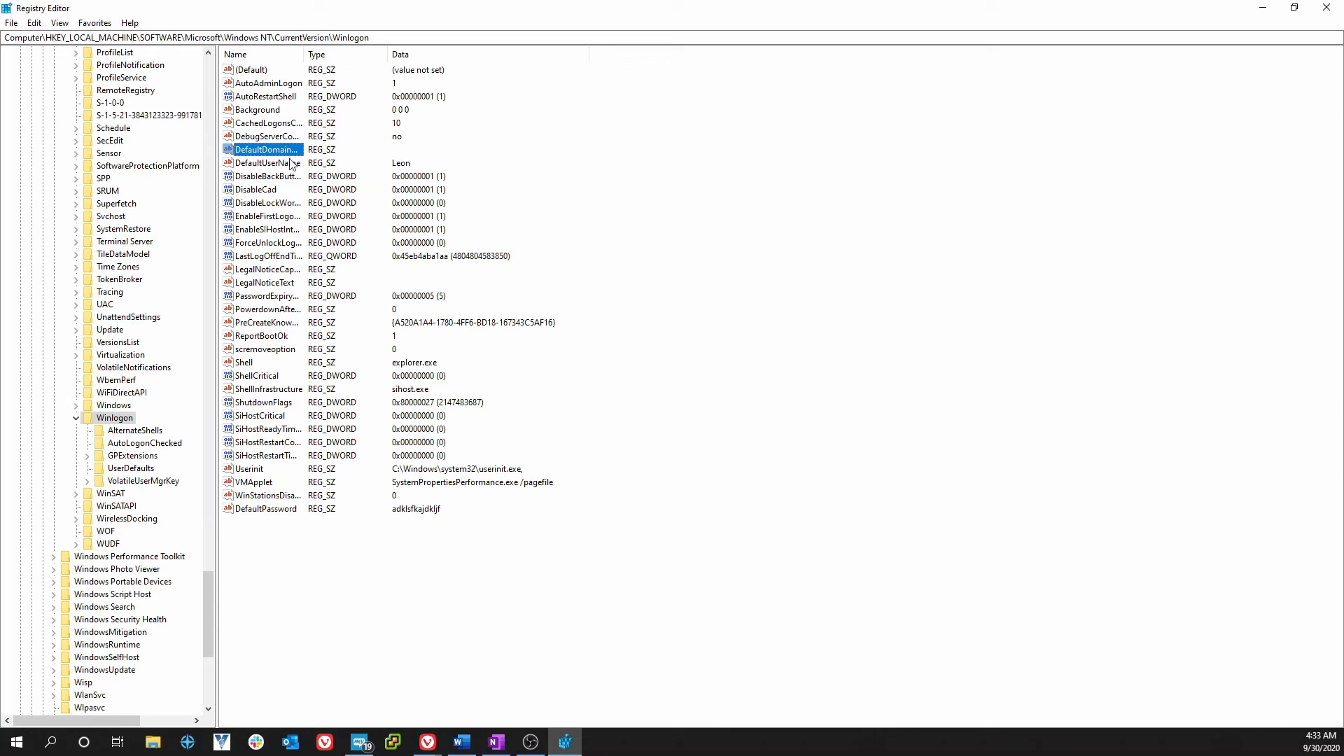
{"action": "double_click", "coordinate": [277, 156]}
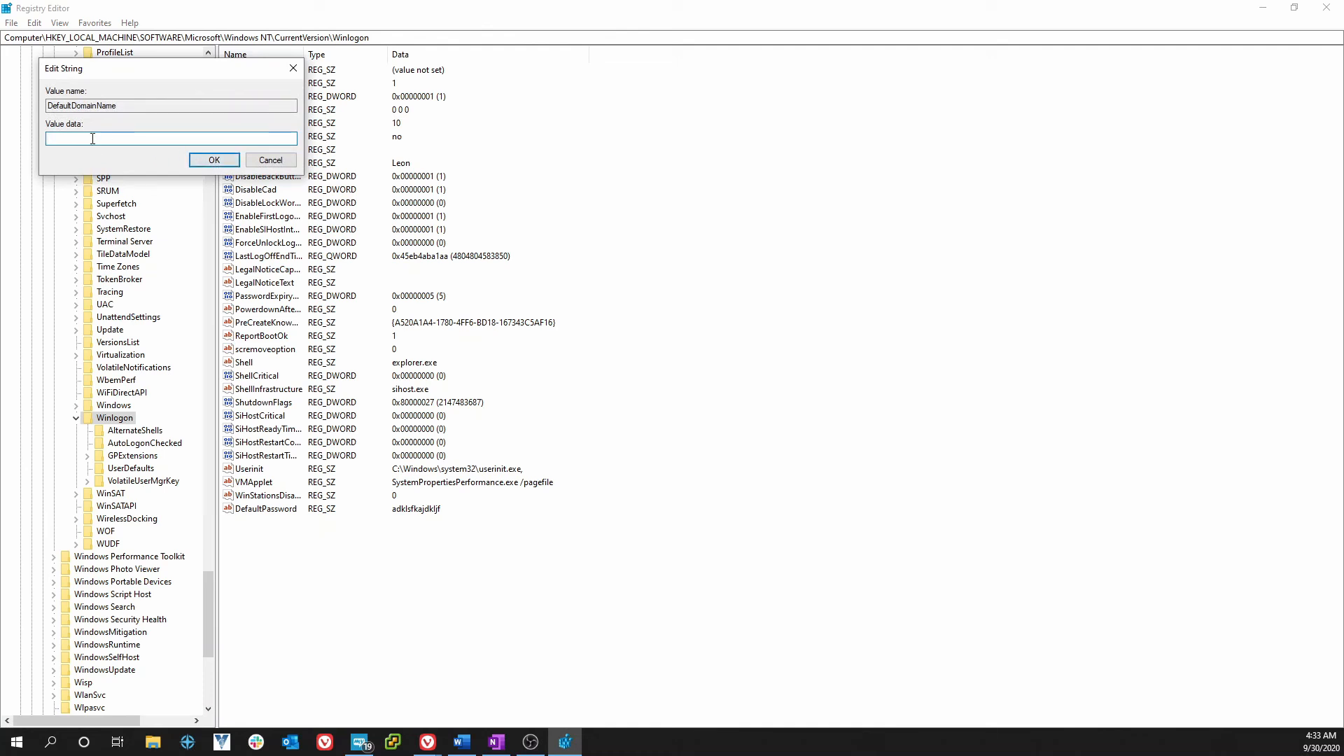
{"action": "type", "text": "domain"}
{"action": "left_click", "coordinate": [205, 159]}
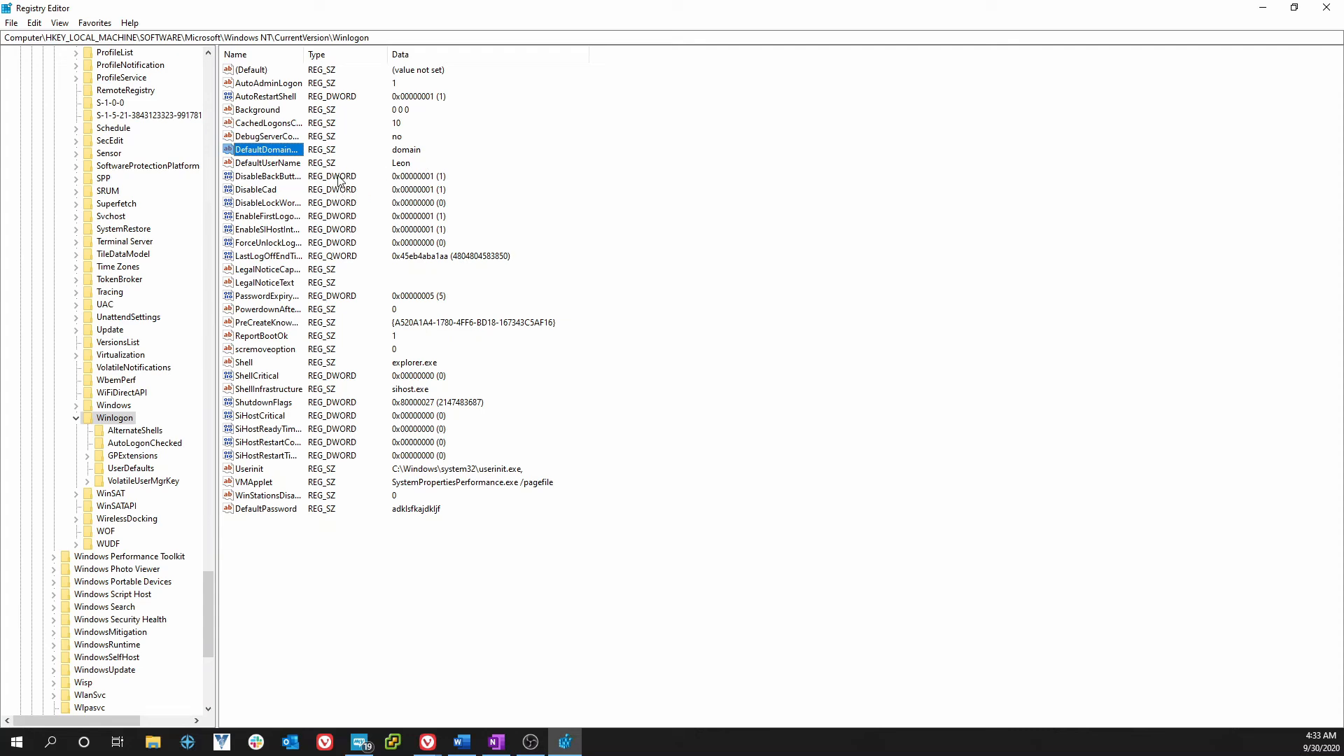
- Refresh Winlogon and verify AutoAdminLogon is 1 and DefaultPassword holds the password
{"action": "left_click", "coordinate": [267, 85]}
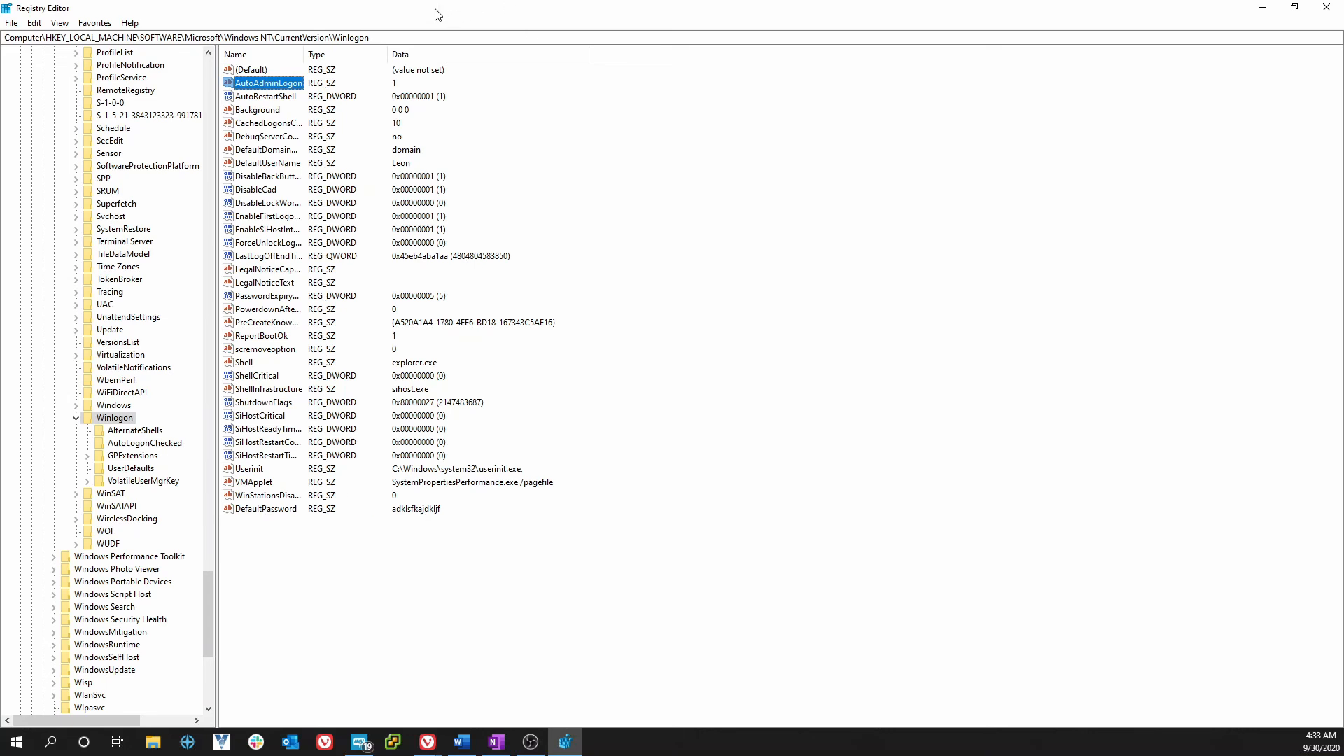
{"action": "key", "text": "F5"}
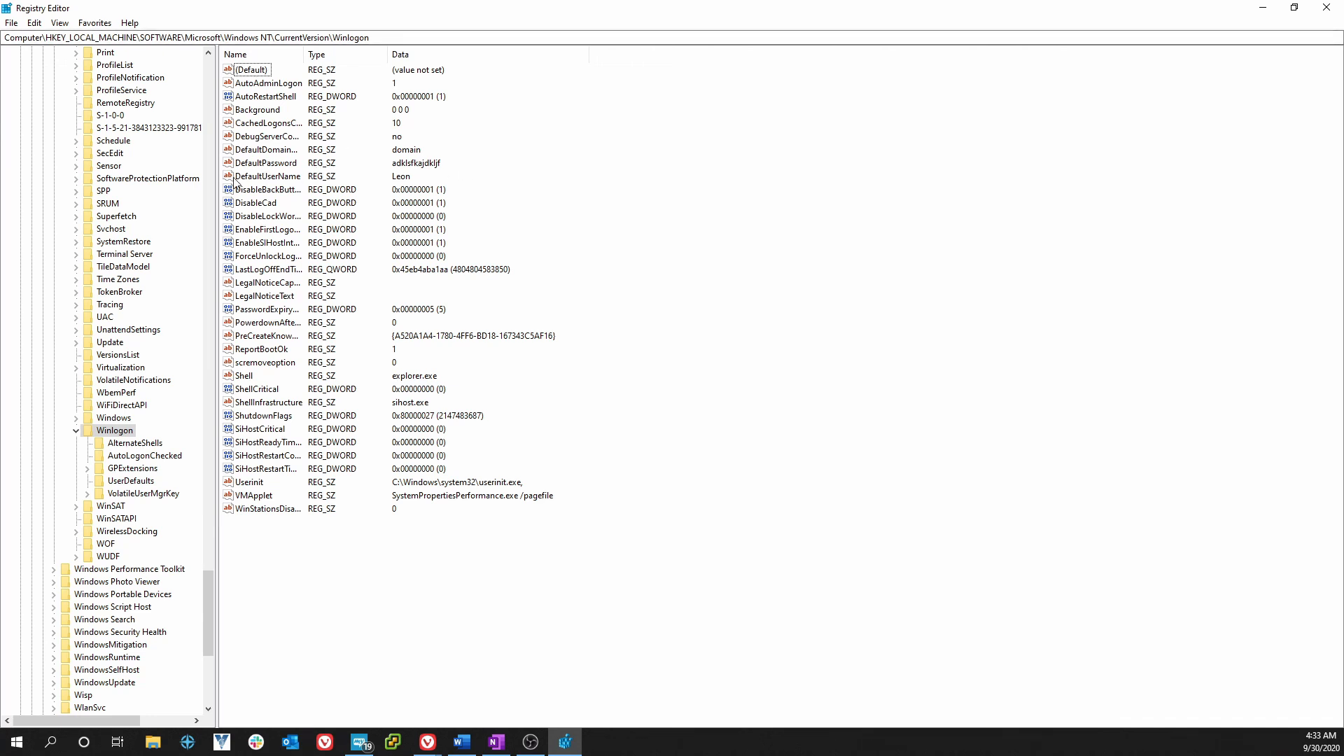
{"action": "left_click", "coordinate": [260, 166]}
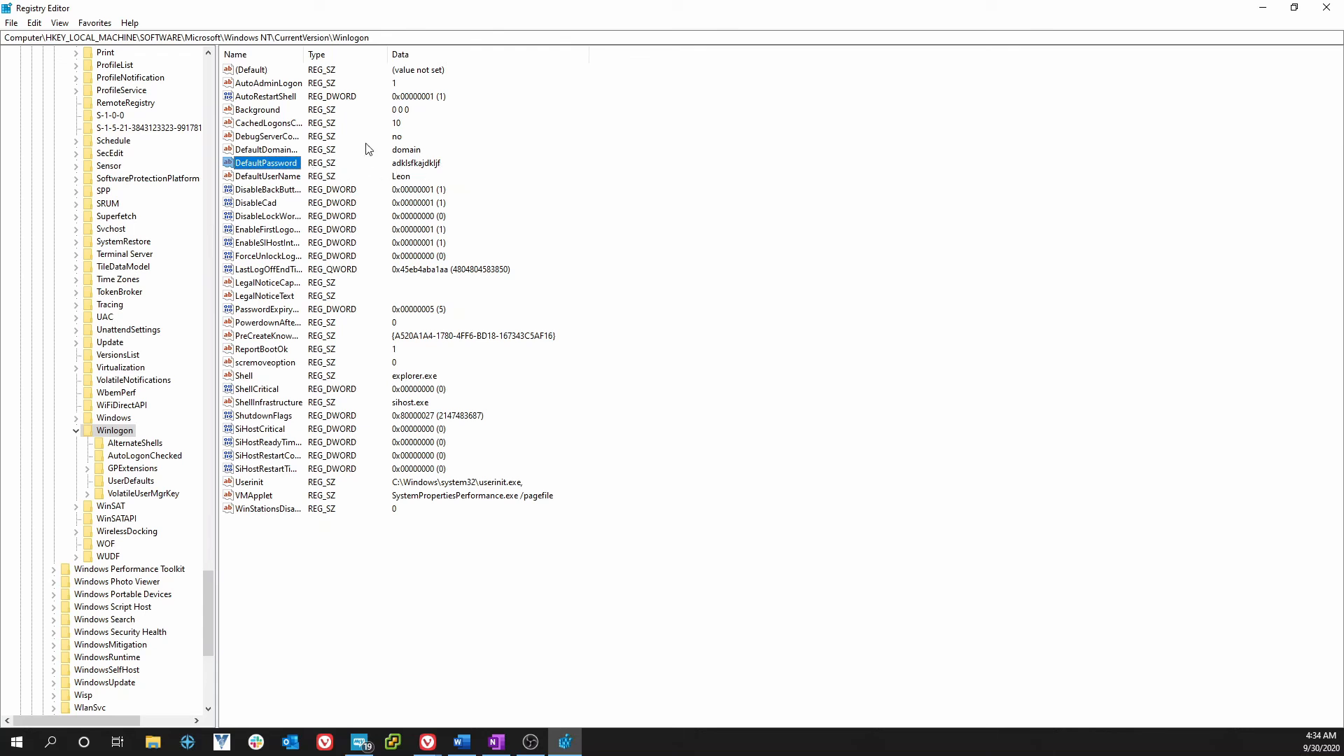
{"action": "left_click", "coordinate": [246, 87]}
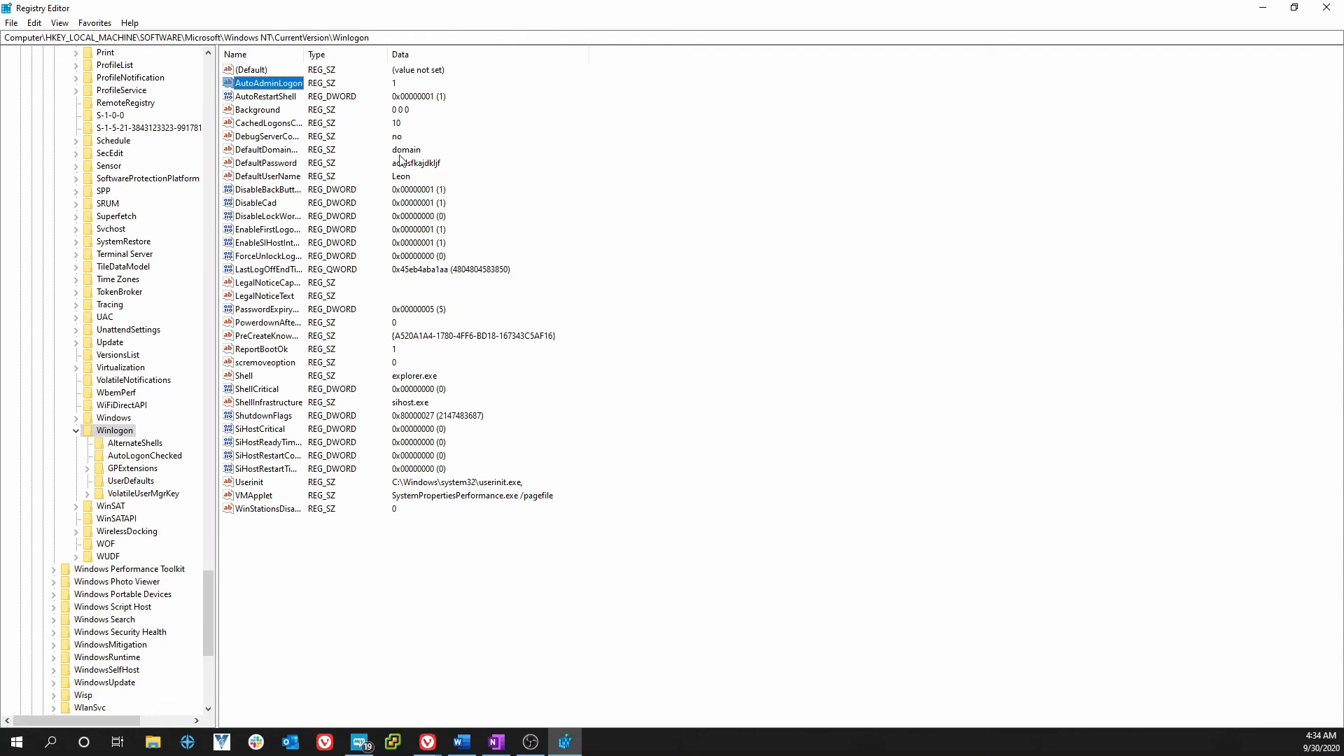
- Clear DefaultDomainName's value data so it is empty
{"action": "double_click", "coordinate": [259, 150]}
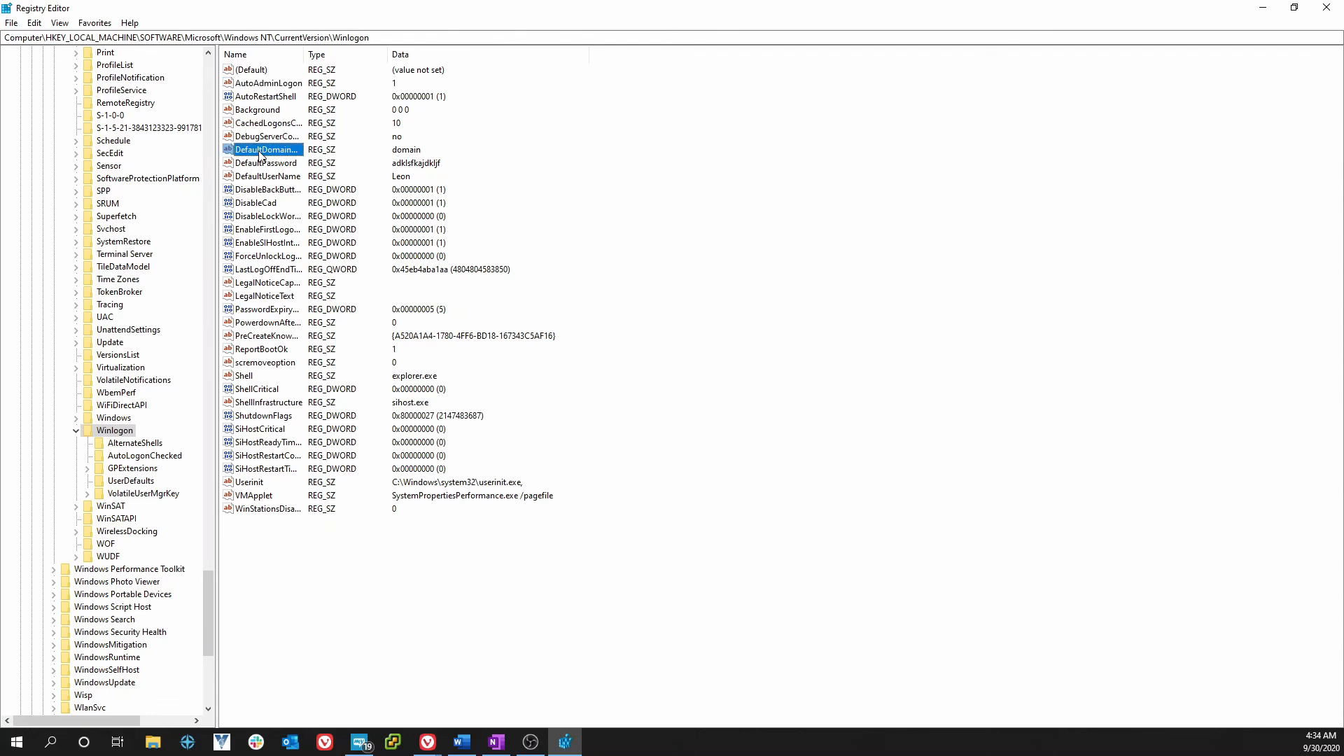
{"action": "key", "text": "BackSpace"}
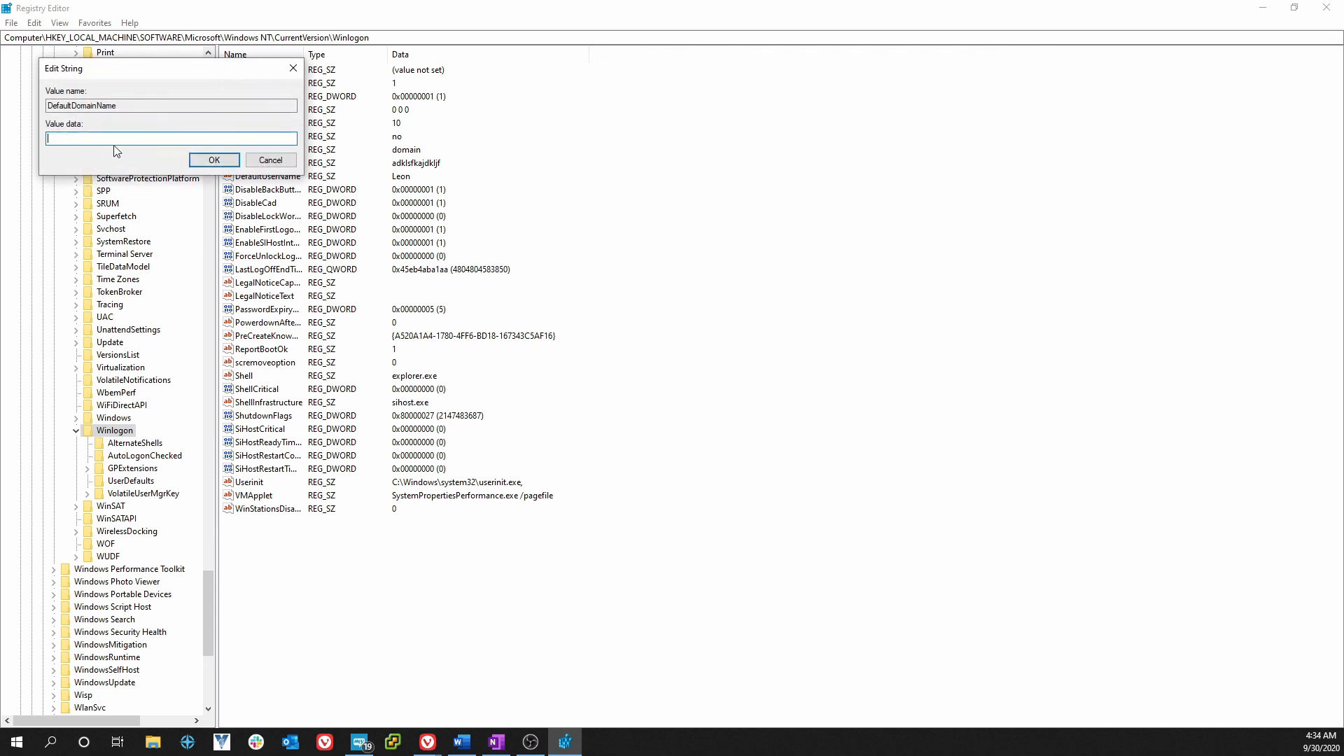
{"action": "left_click", "coordinate": [212, 160]}
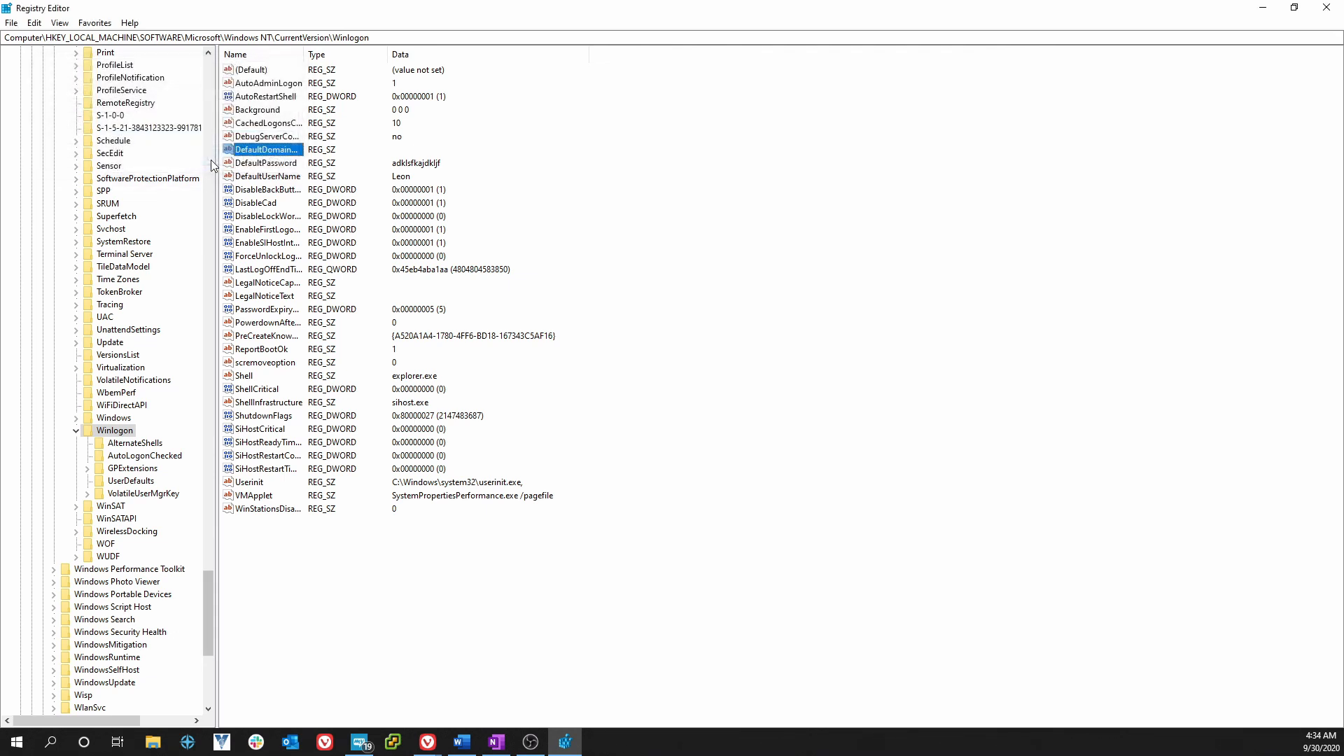